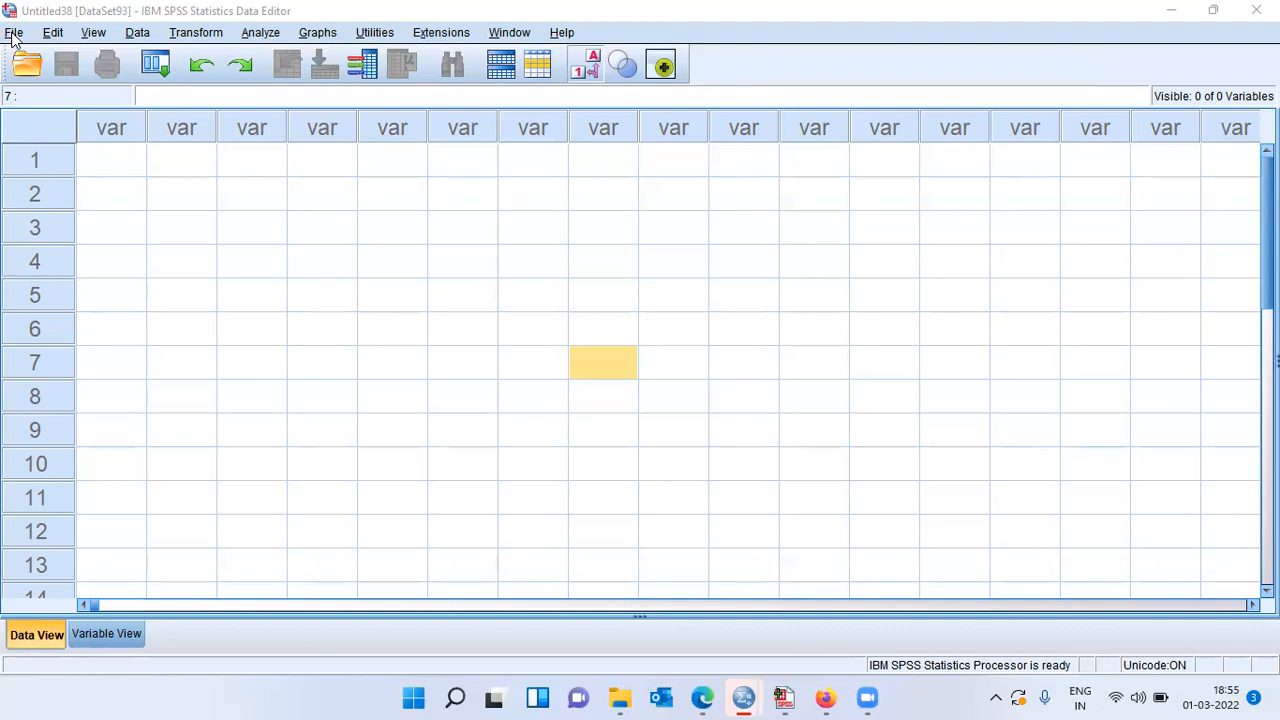
Open the recently used data file grocery_1month v1.sav and widen the style column to show its full labels
click(14, 33)
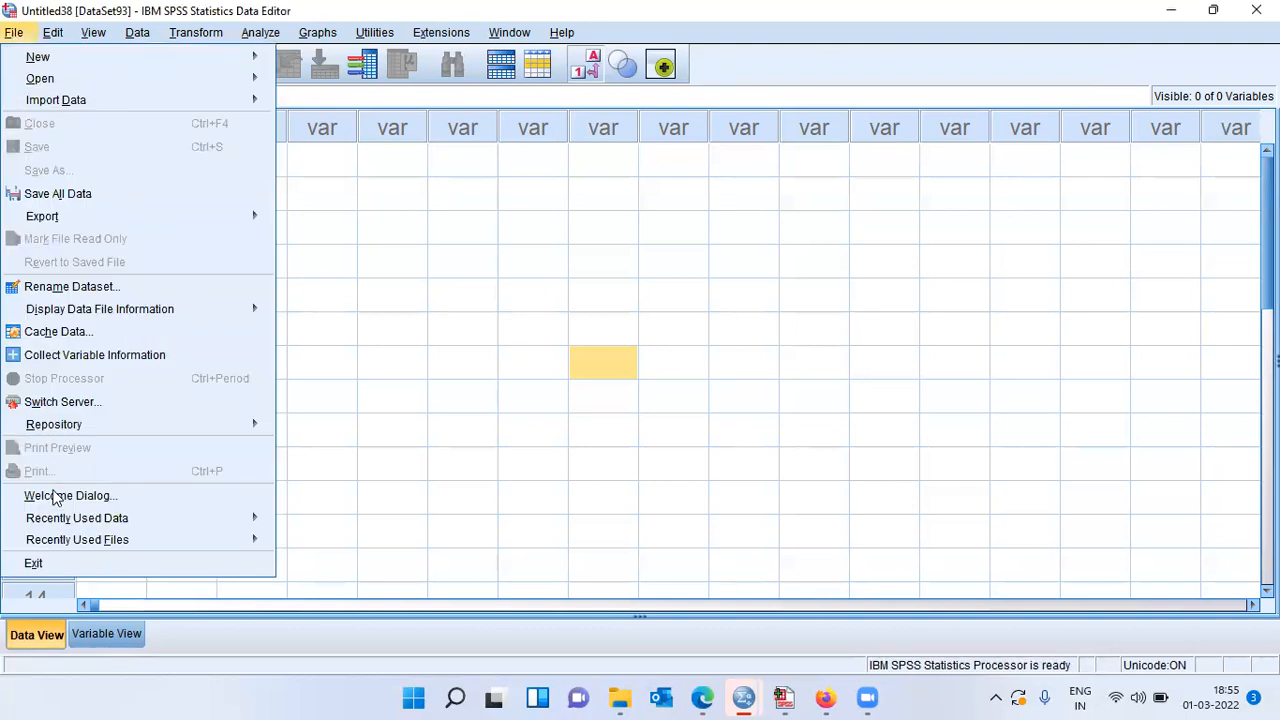
mouse_move(60, 522)
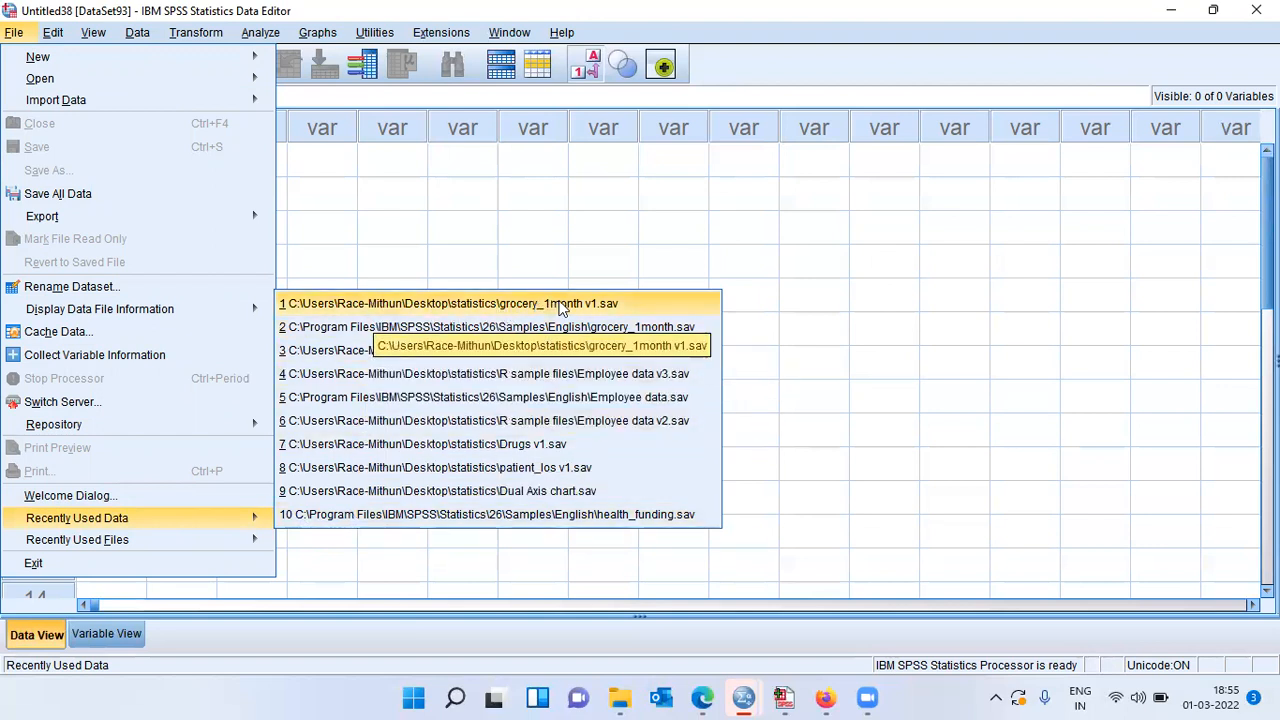
click(573, 307)
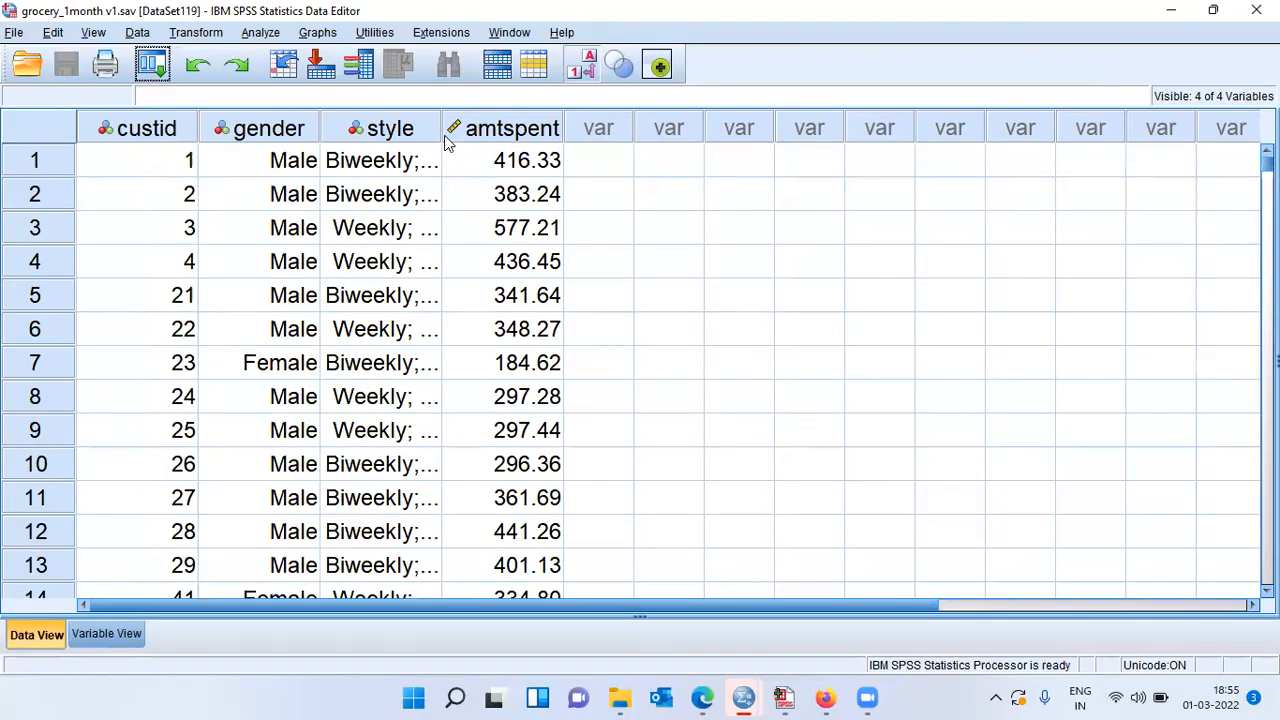
drag(441, 130, 577, 130)
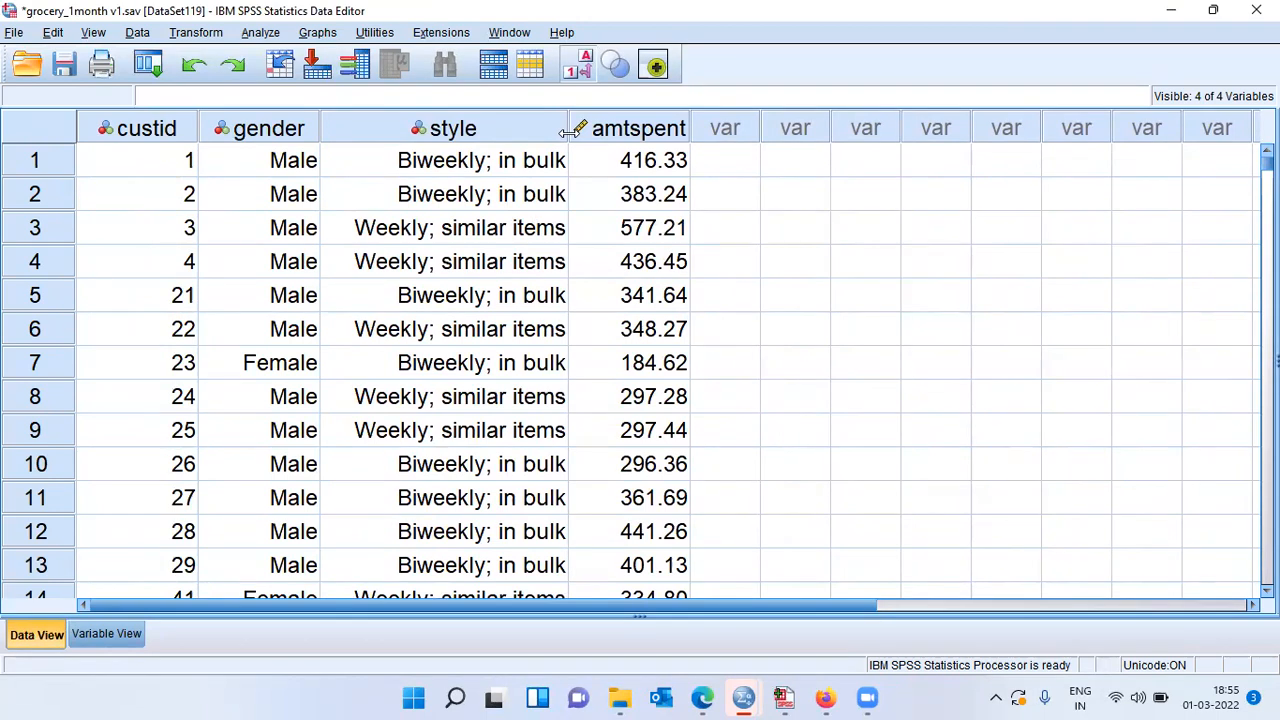
Examine the customer ID, gender, shopping style and amount spent in the first records, and the style, gender and amtspent columns
click(182, 166)
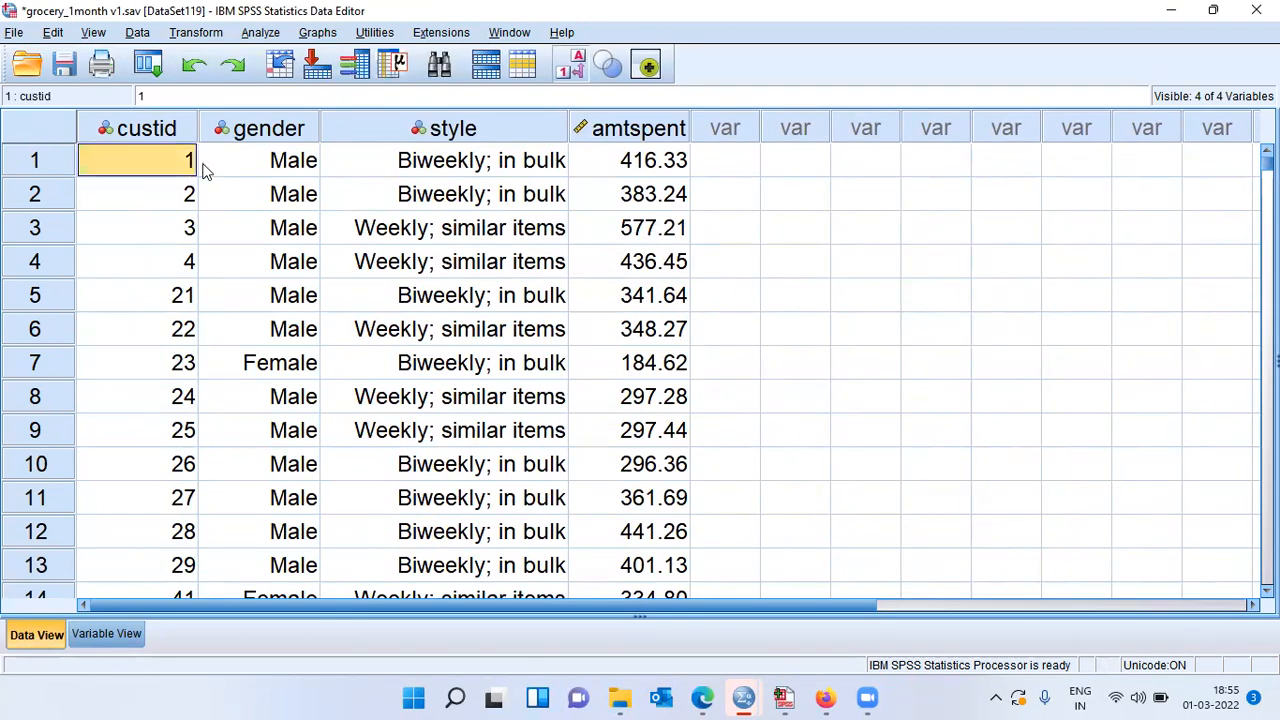
click(278, 176)
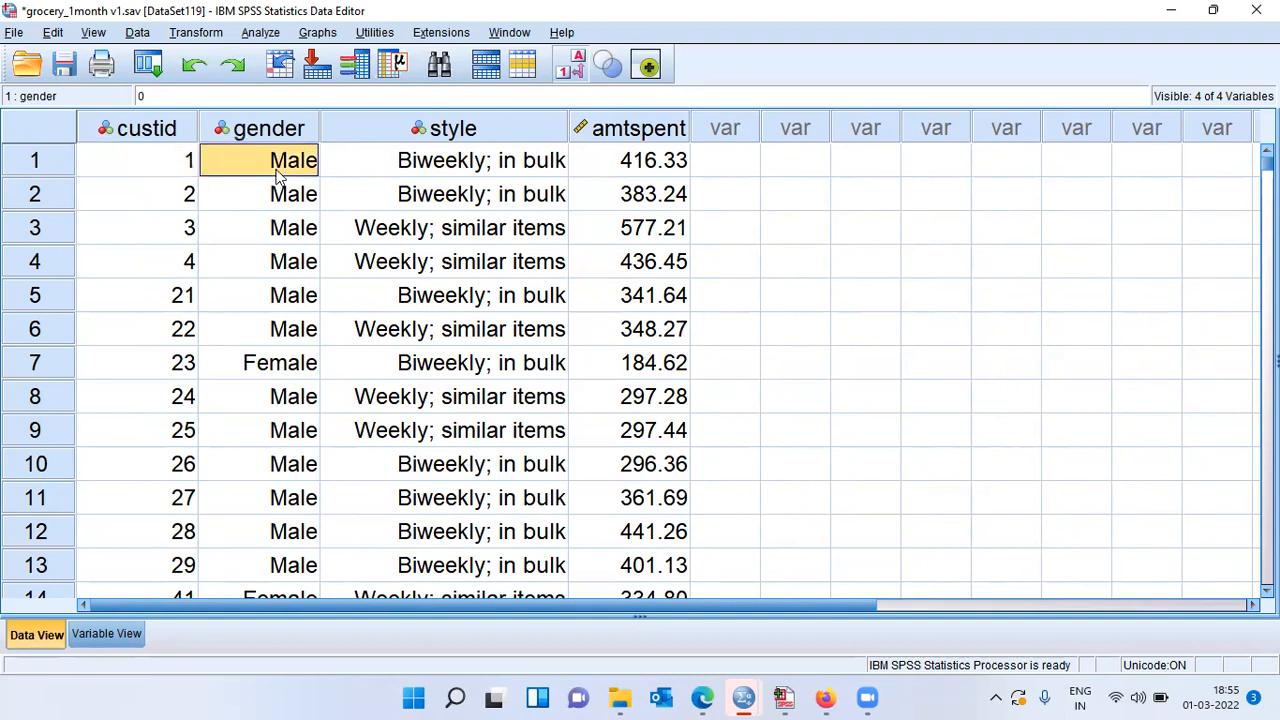
click(388, 170)
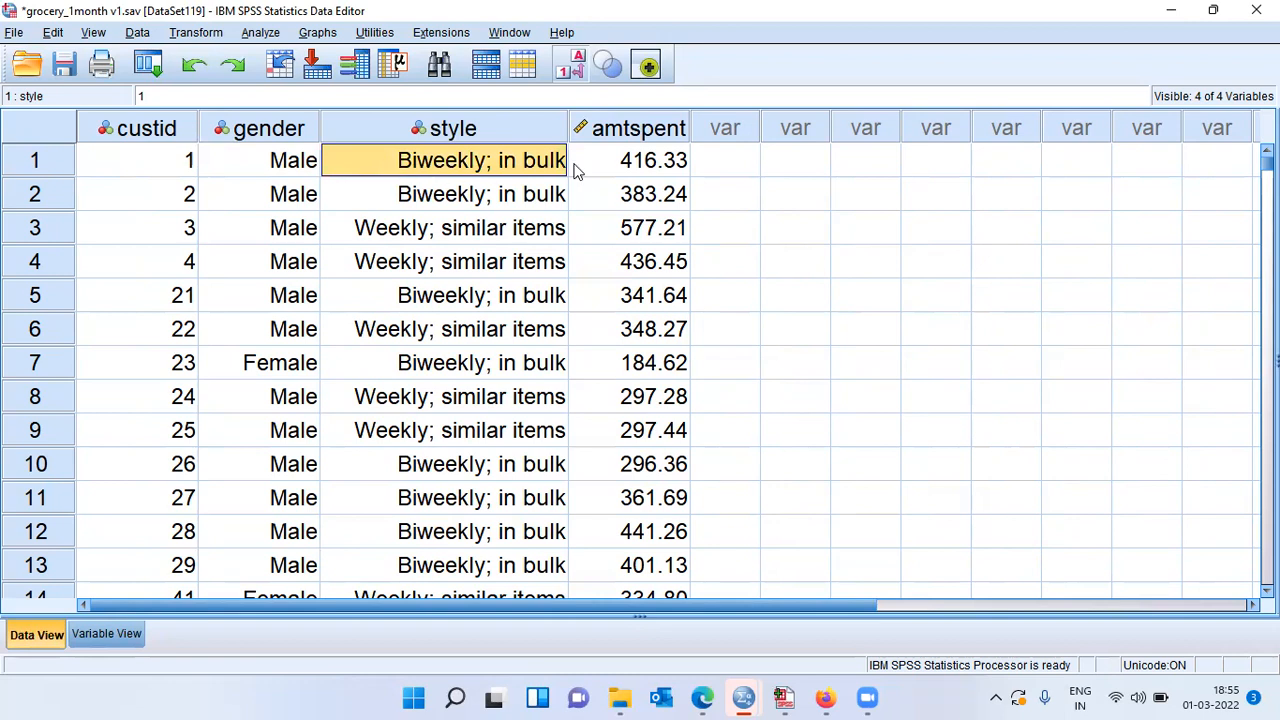
click(660, 170)
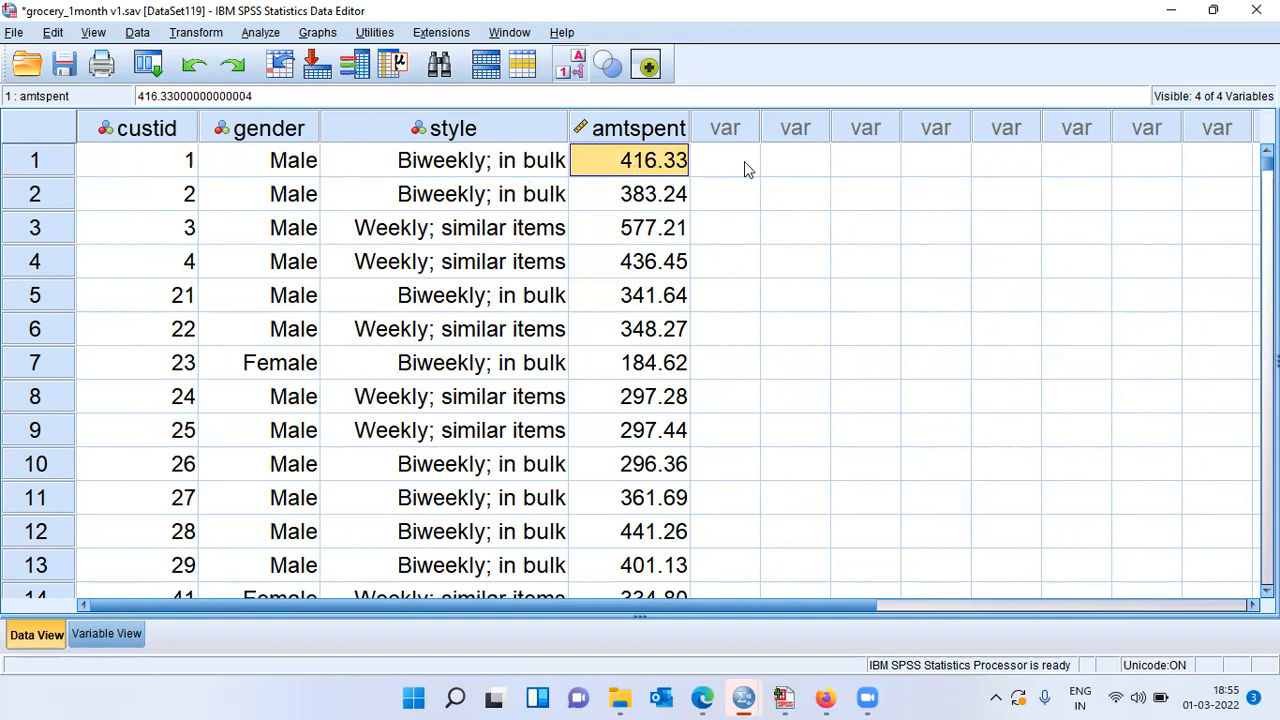
click(186, 201)
click(294, 204)
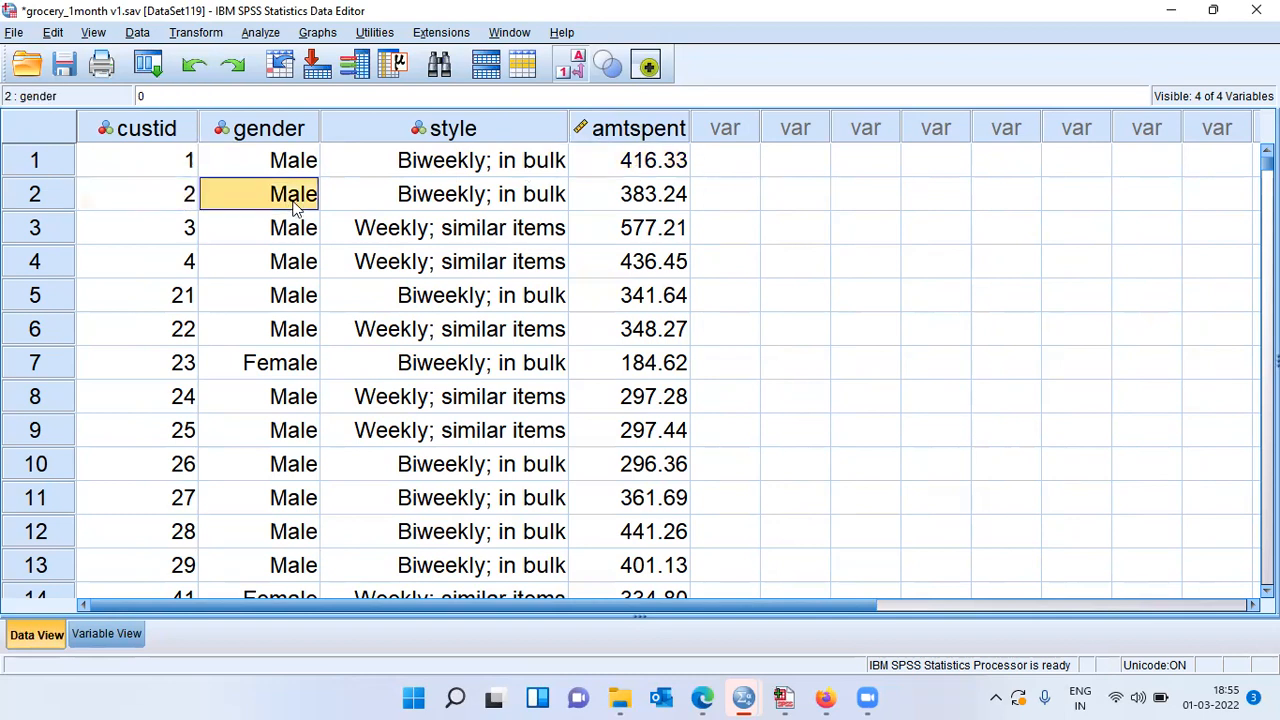
click(428, 206)
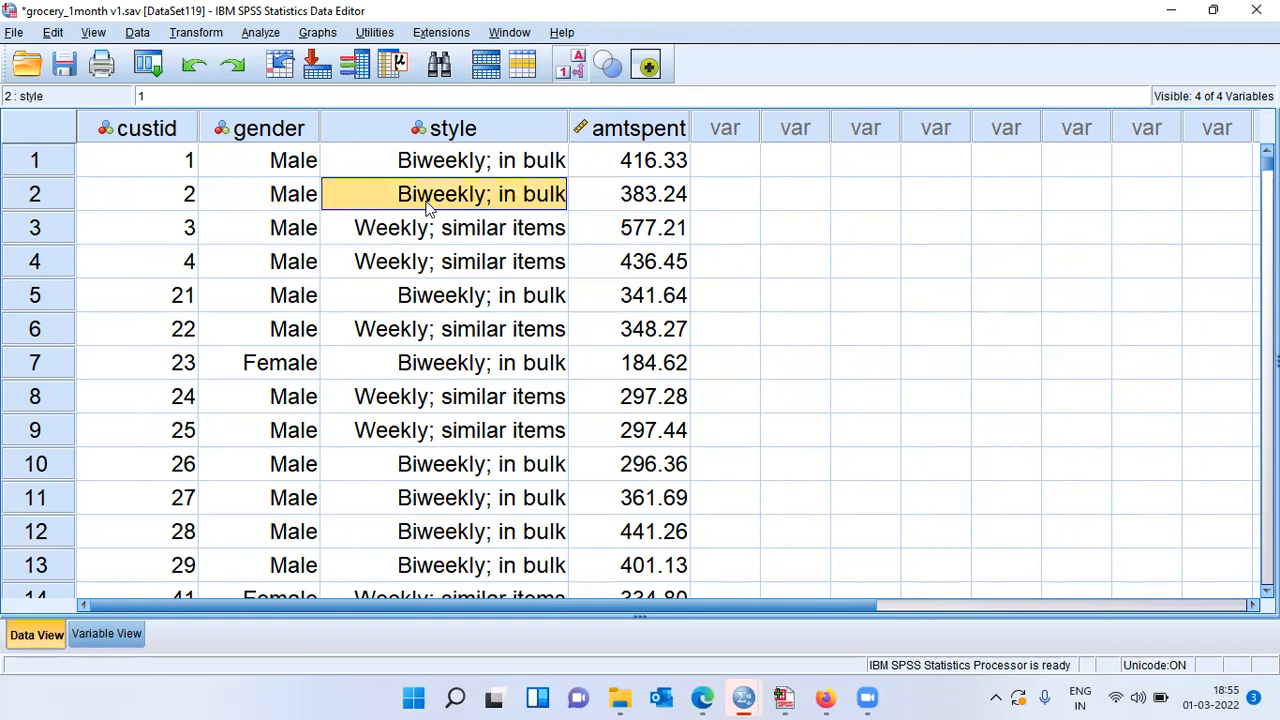
click(620, 208)
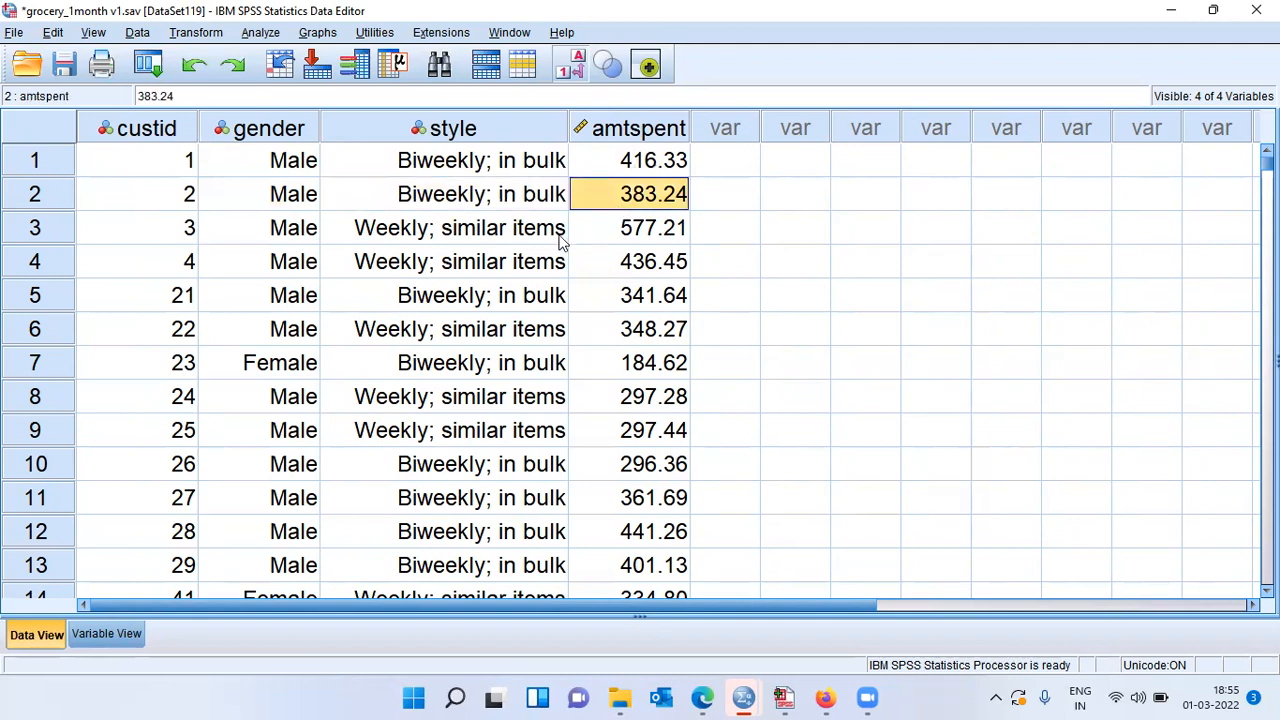
click(372, 242)
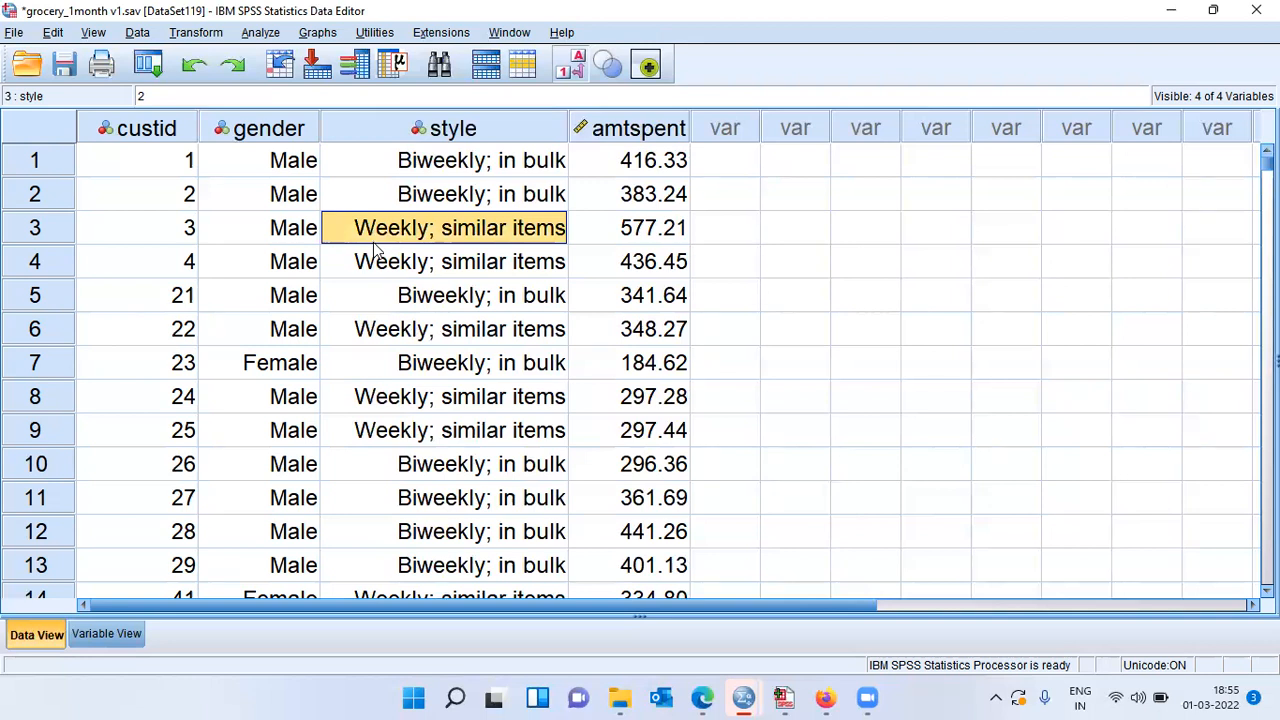
click(615, 233)
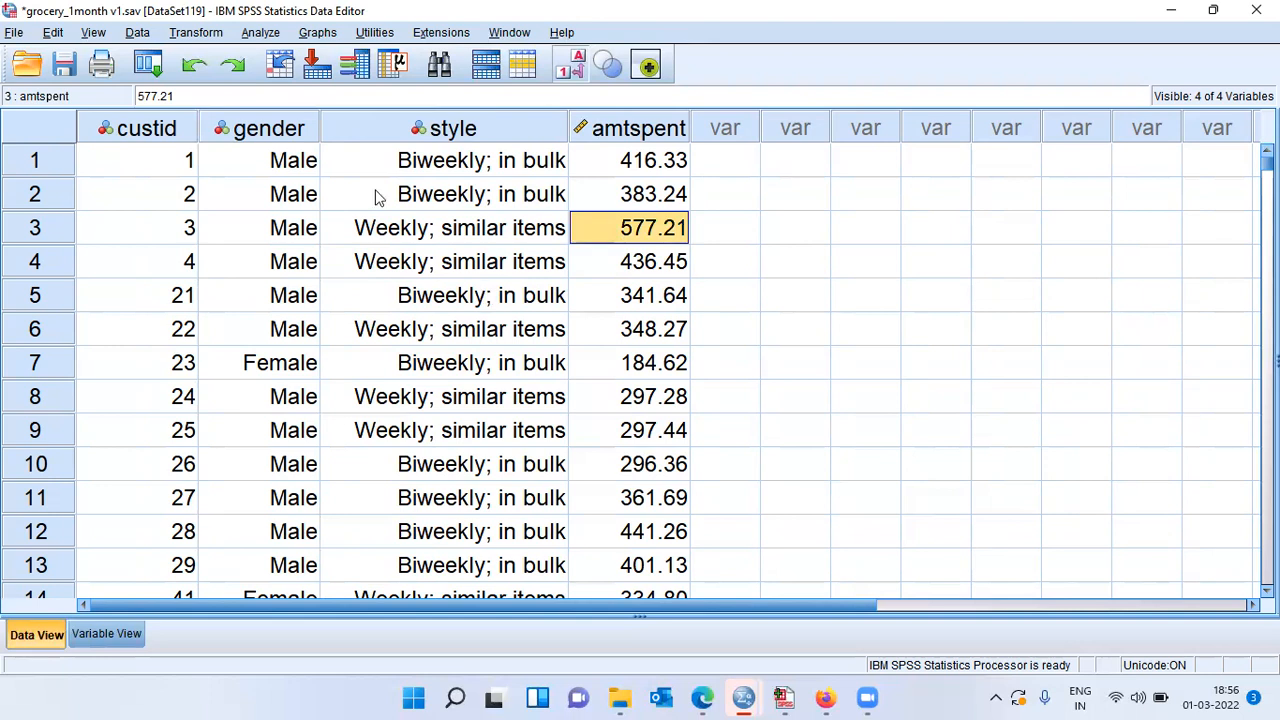
click(450, 124)
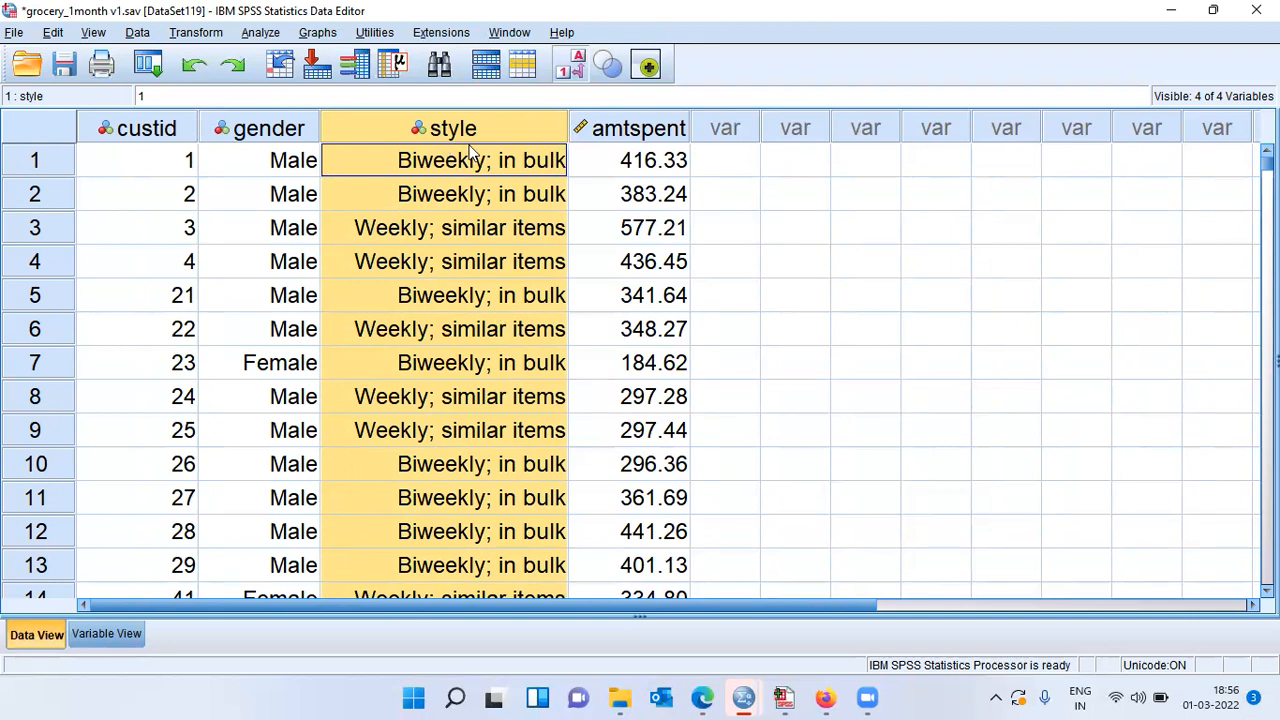
click(287, 135)
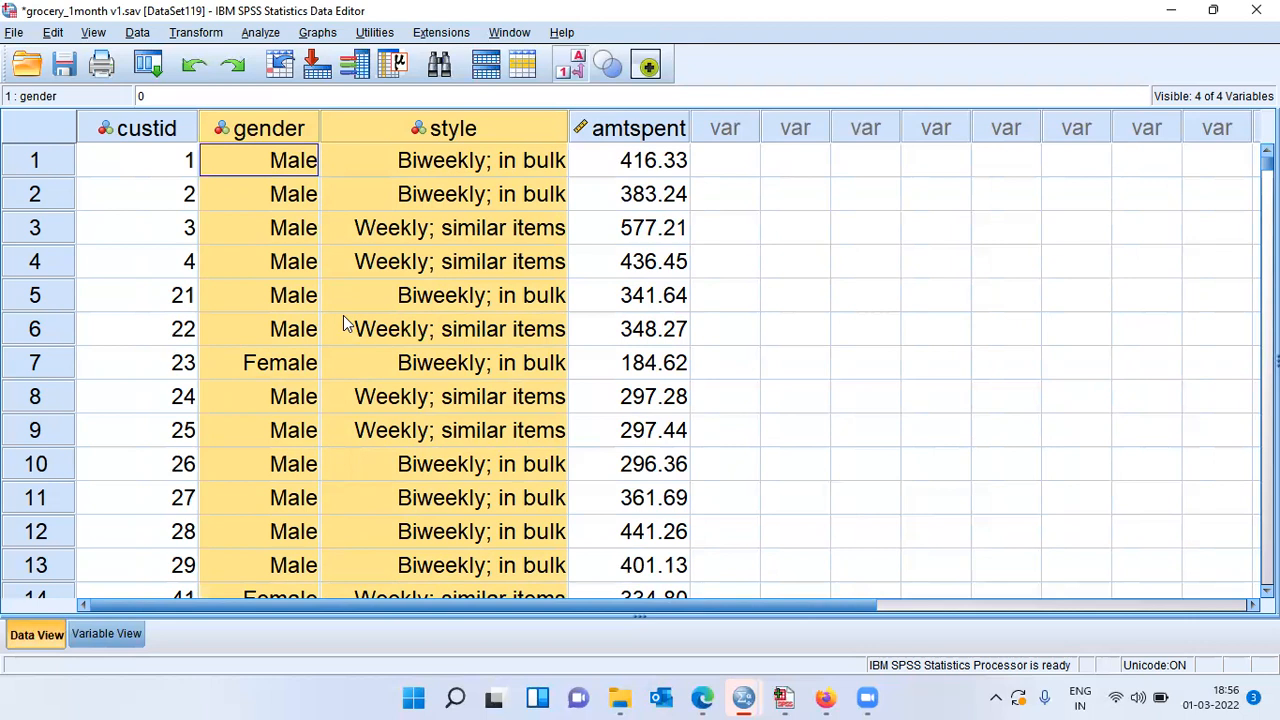
click(665, 129)
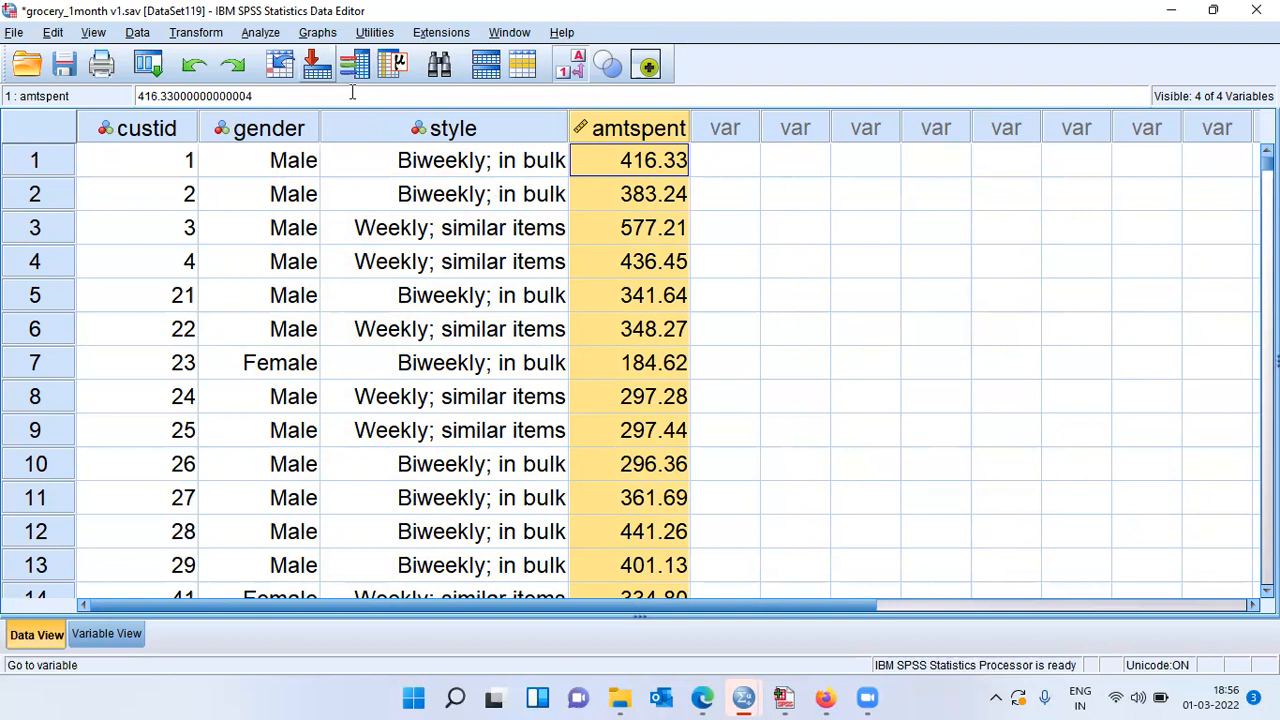
Start a Univariate General Linear Model analysis, enlarge its dialog, and assign Amount spent as the dependent variable
key(alt+a)
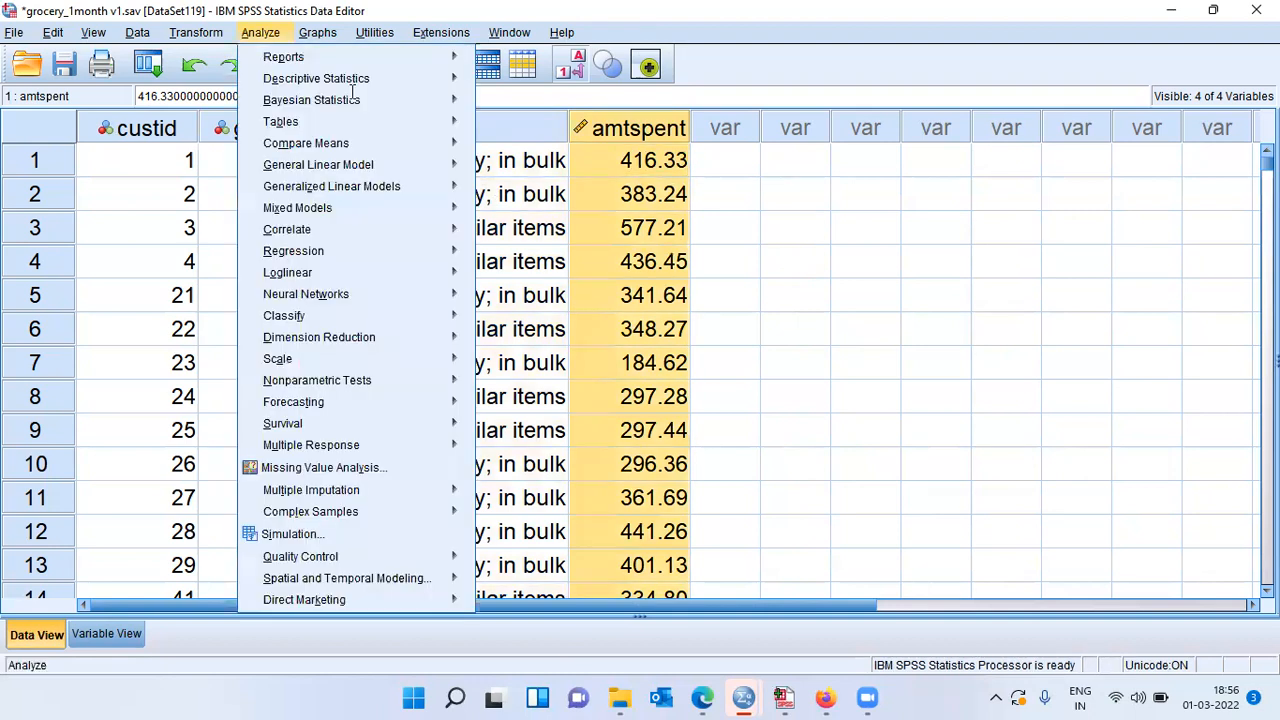
mouse_move(306, 170)
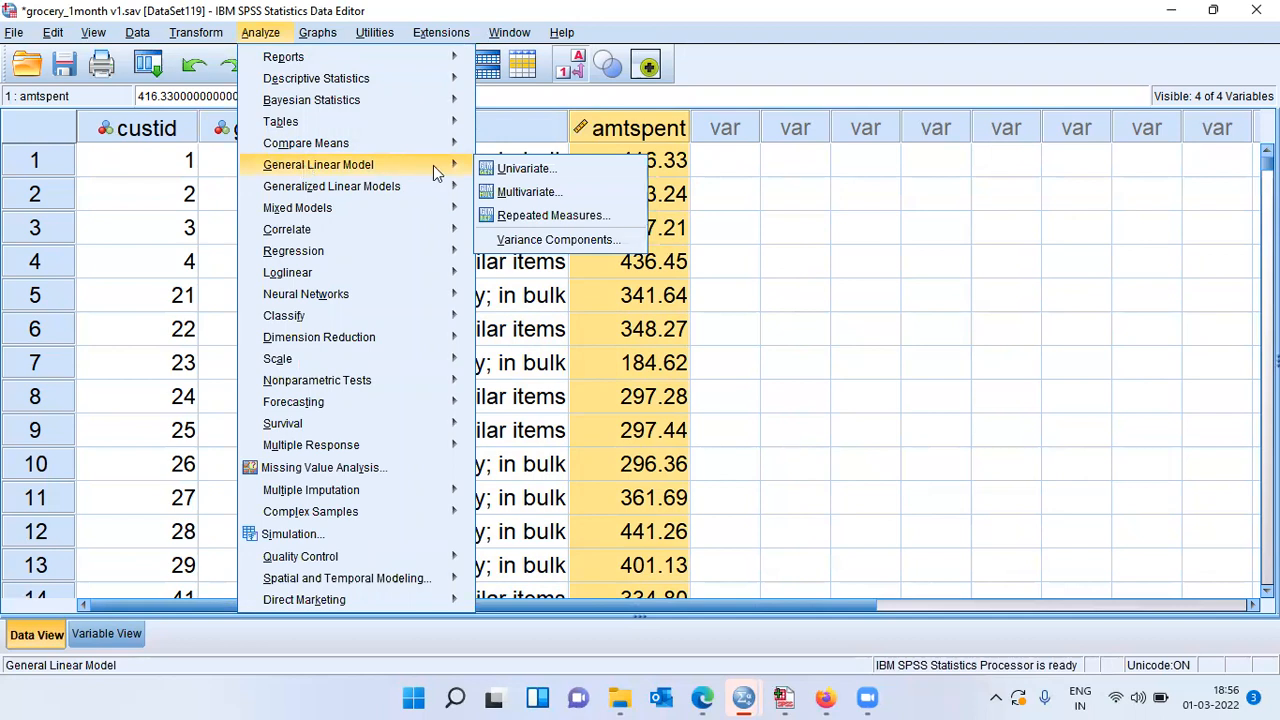
click(593, 180)
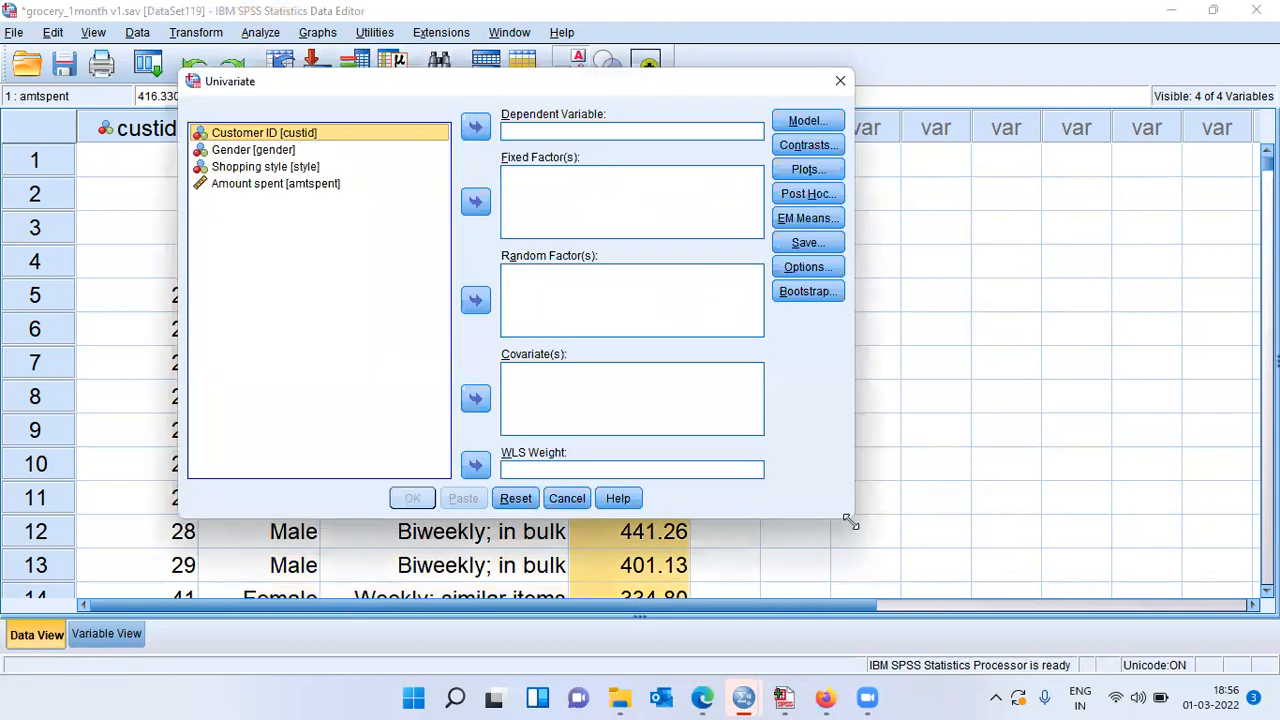
drag(848, 518, 1054, 654)
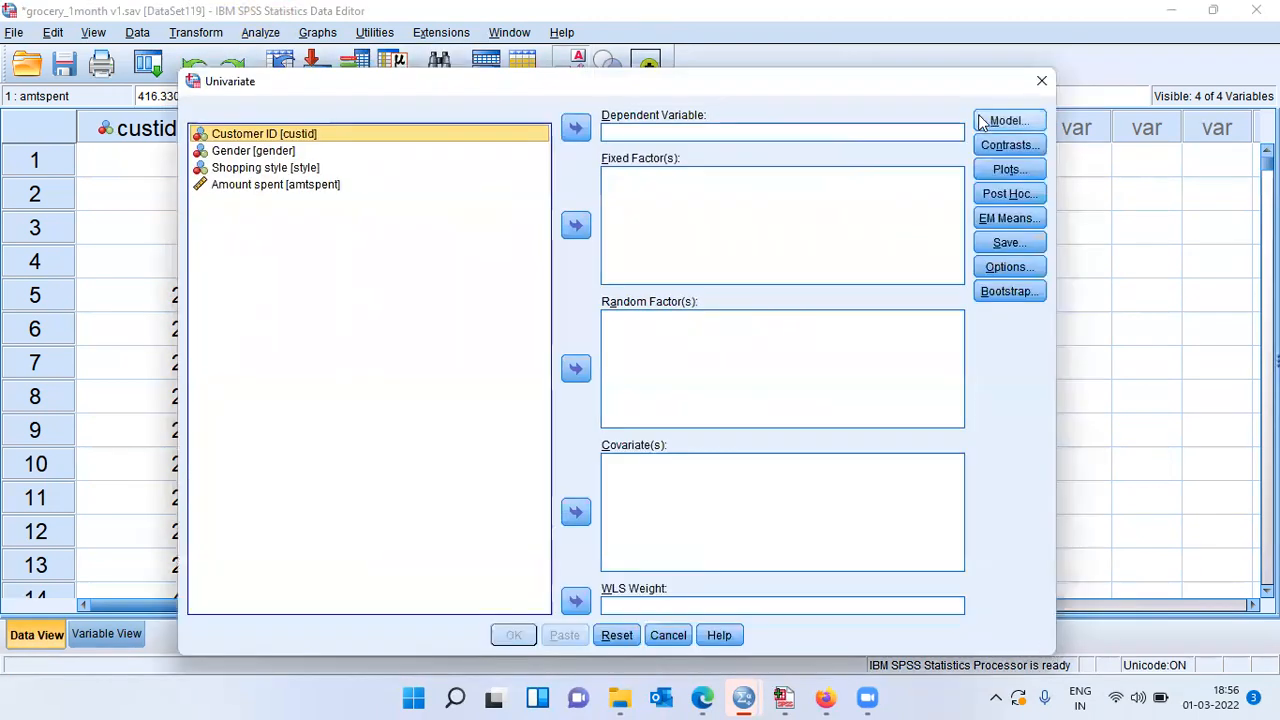
drag(939, 90, 933, 150)
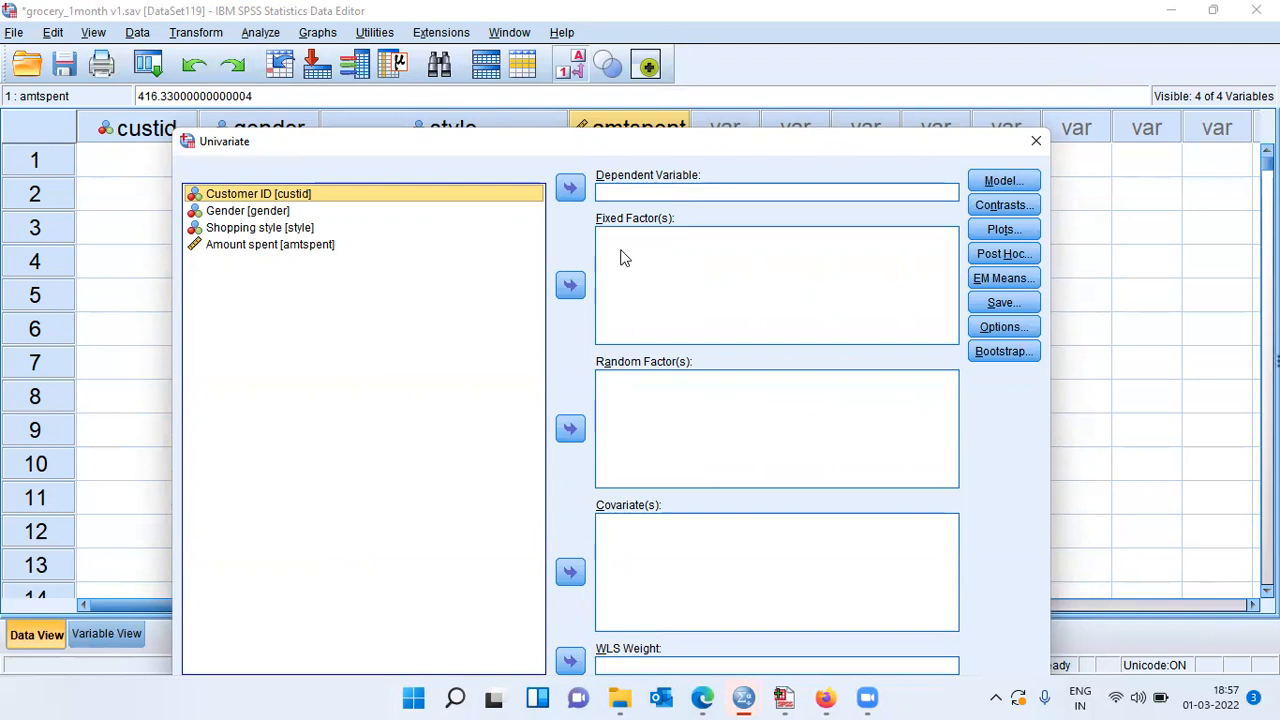
click(230, 250)
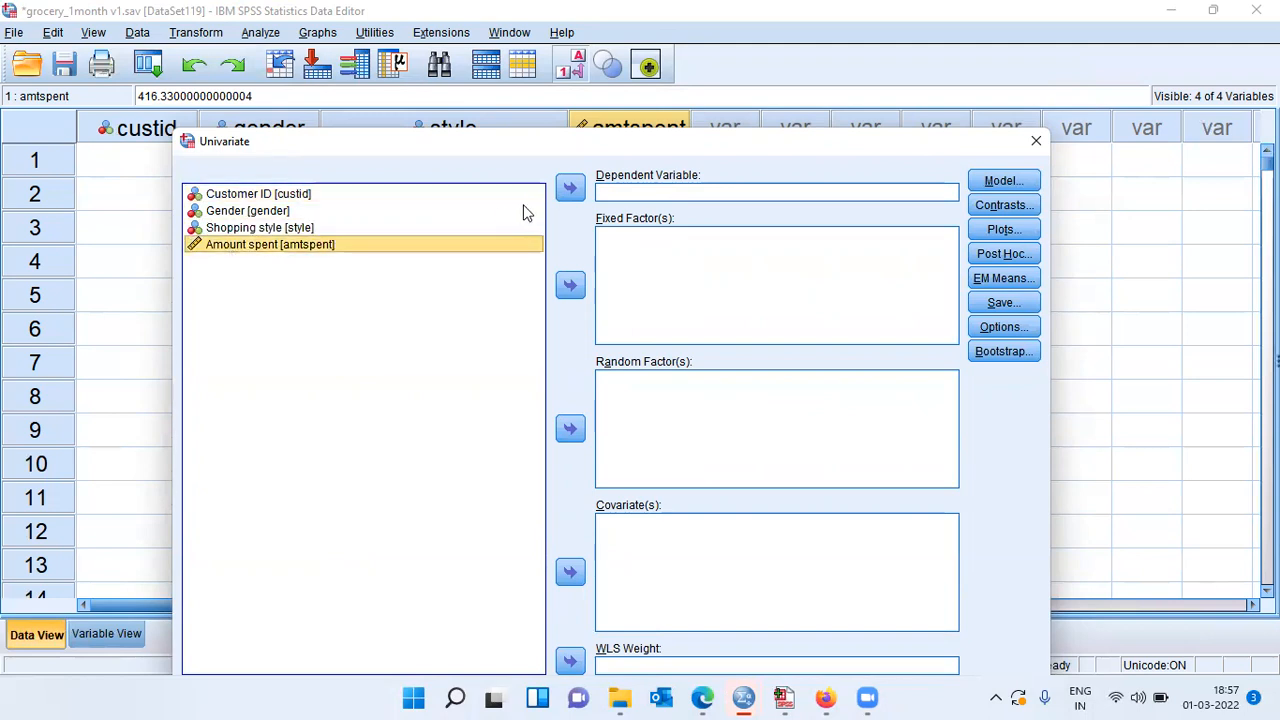
click(569, 190)
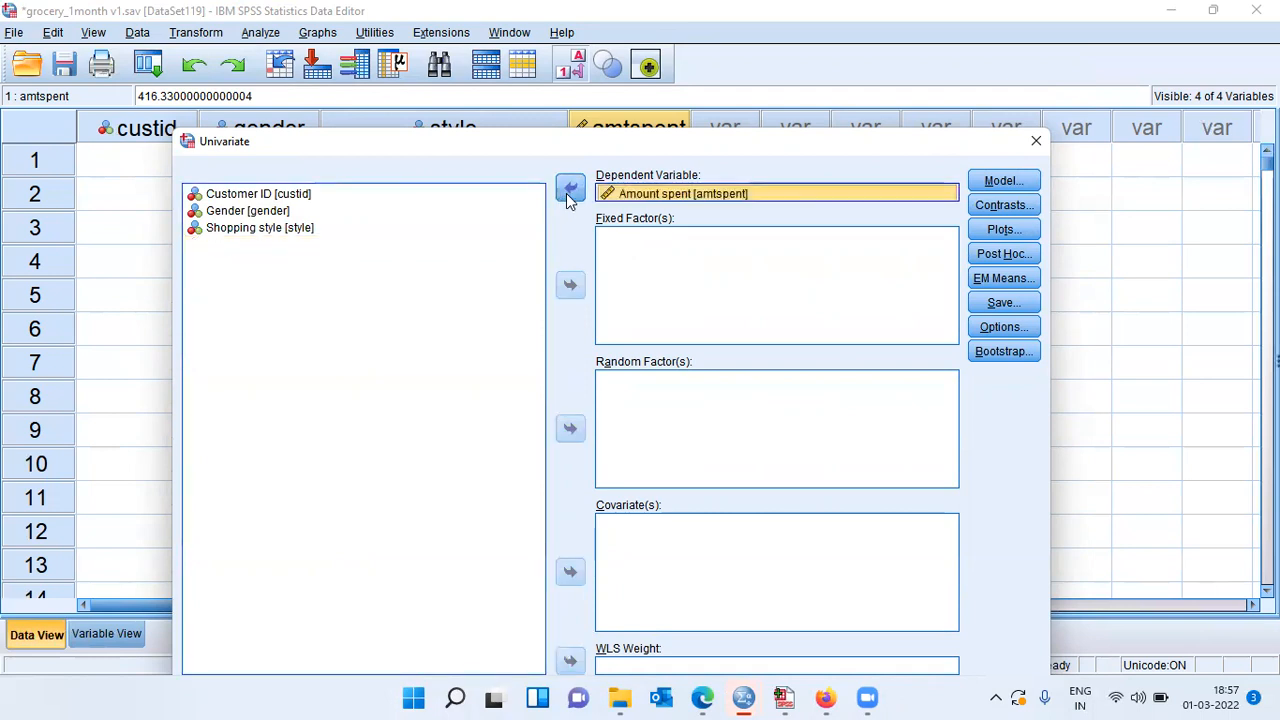
Add Gender and Shopping style as fixed factors in the univariate analysis
click(271, 213)
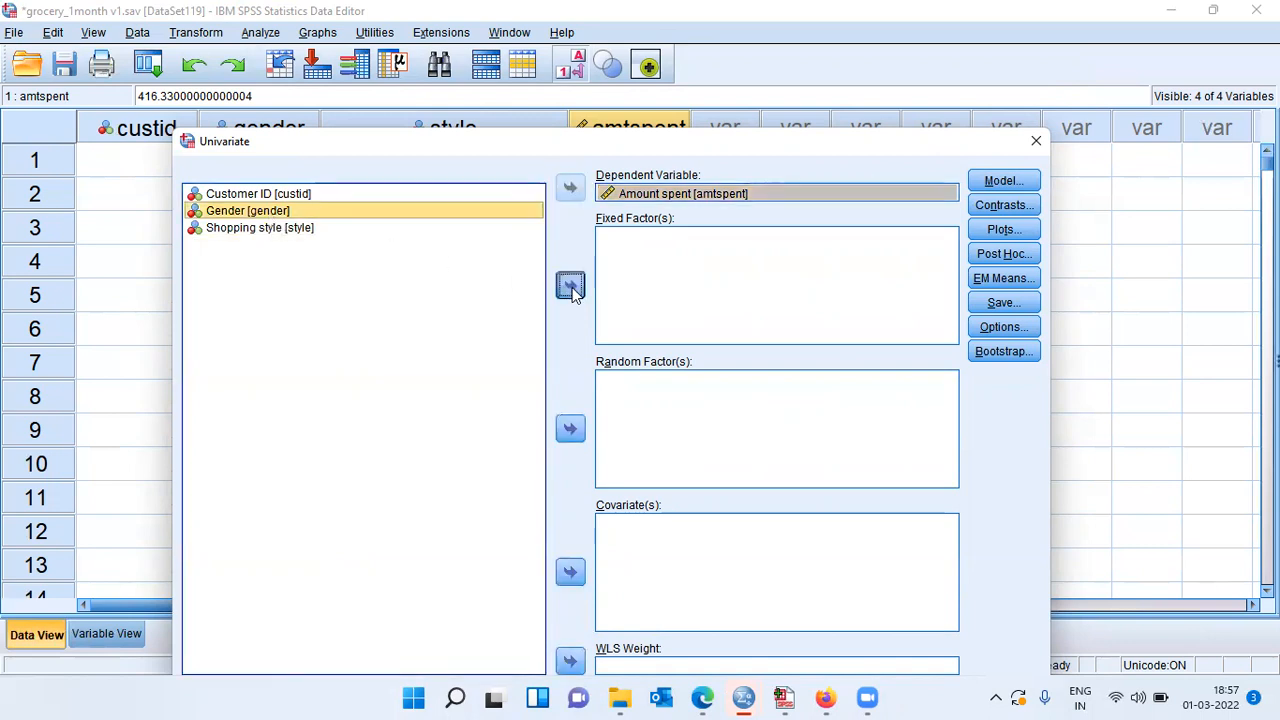
click(569, 287)
click(271, 213)
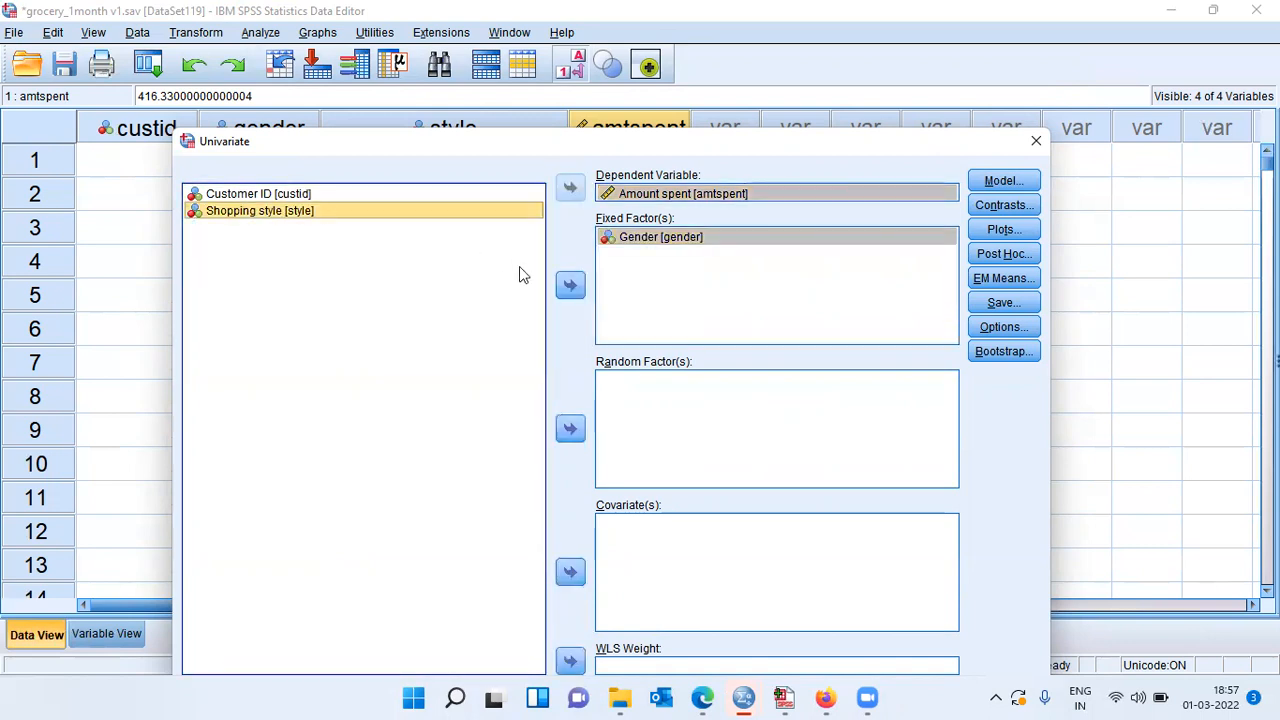
click(570, 286)
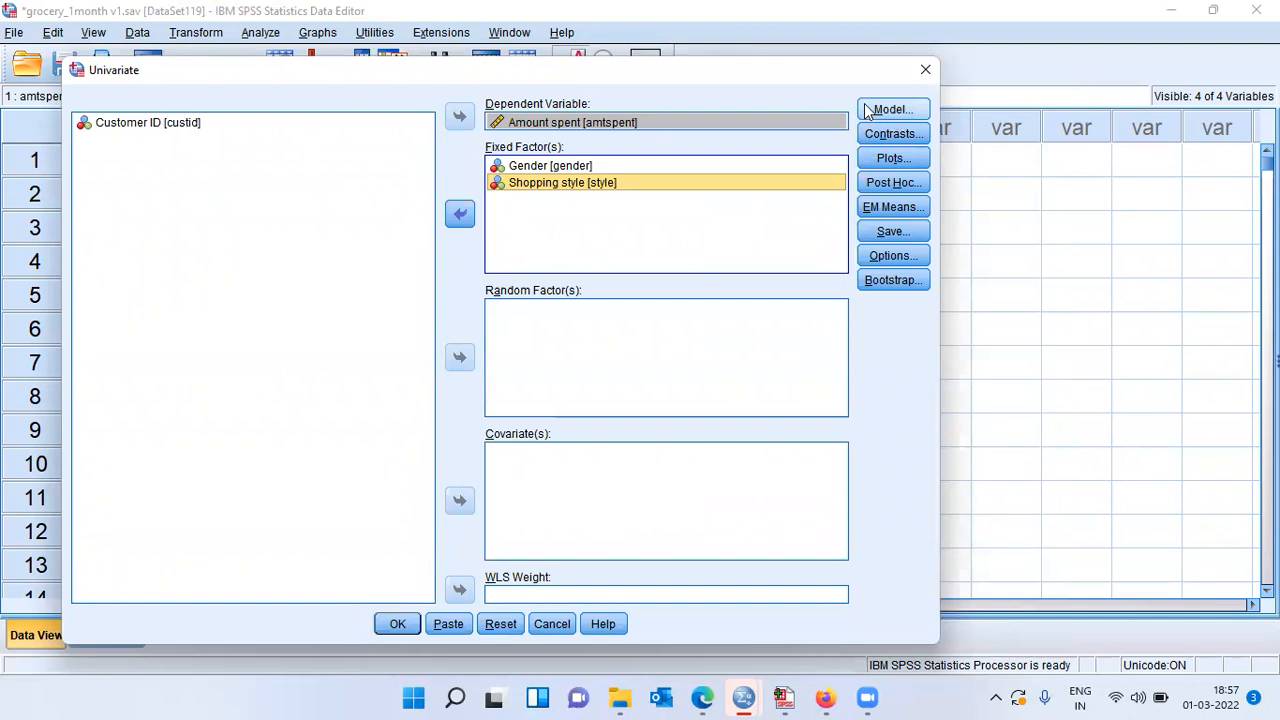
Switch the model specification to Build terms and add gender and style as separate model terms
click(916, 112)
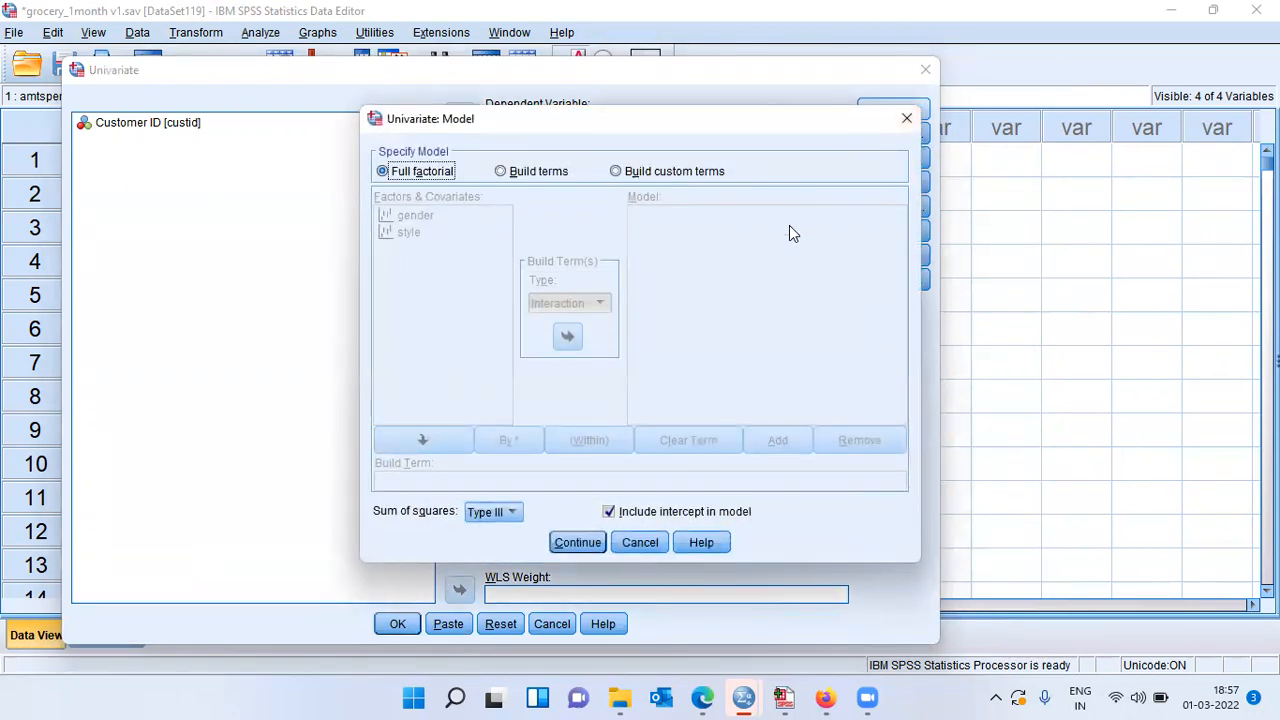
click(502, 172)
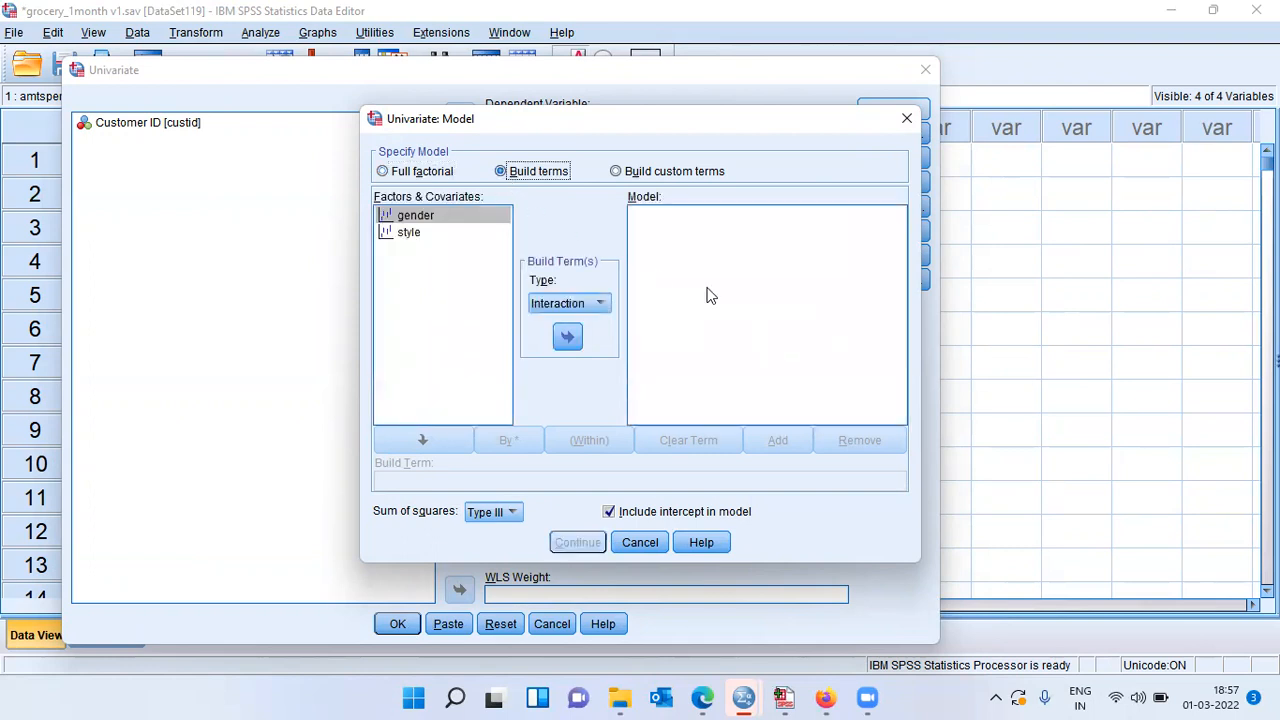
click(435, 214)
click(567, 336)
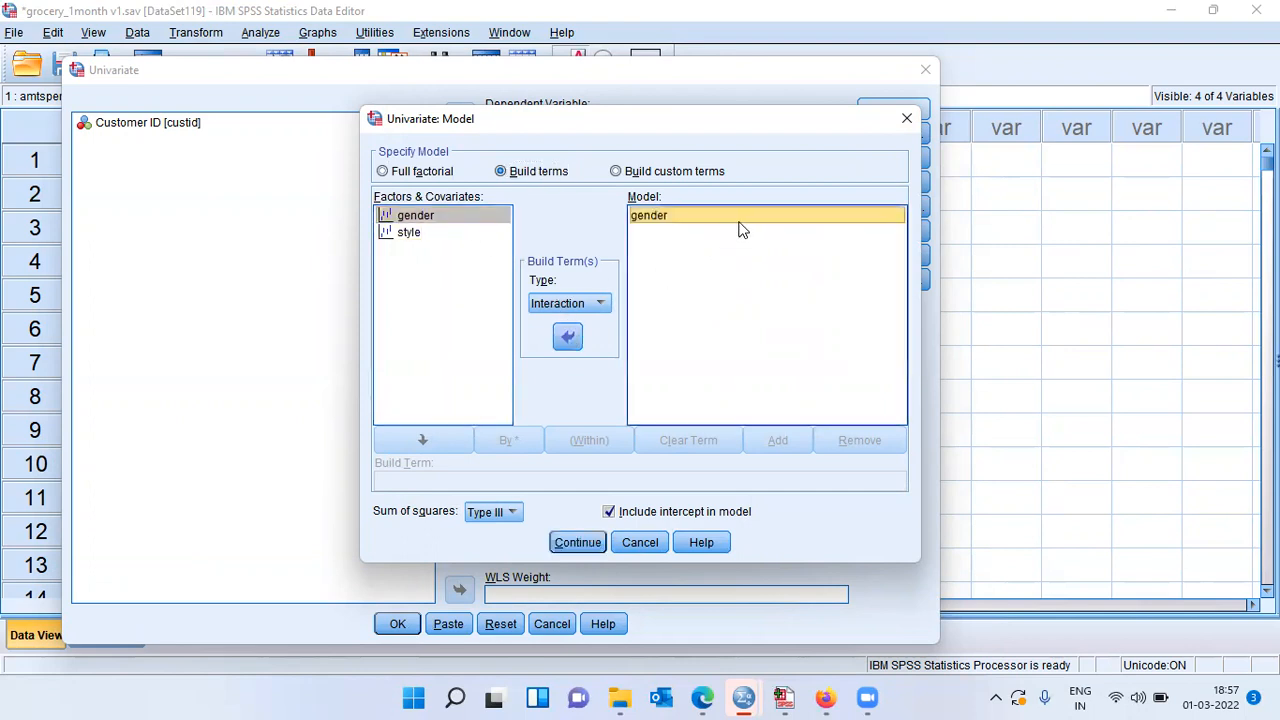
click(406, 235)
click(567, 337)
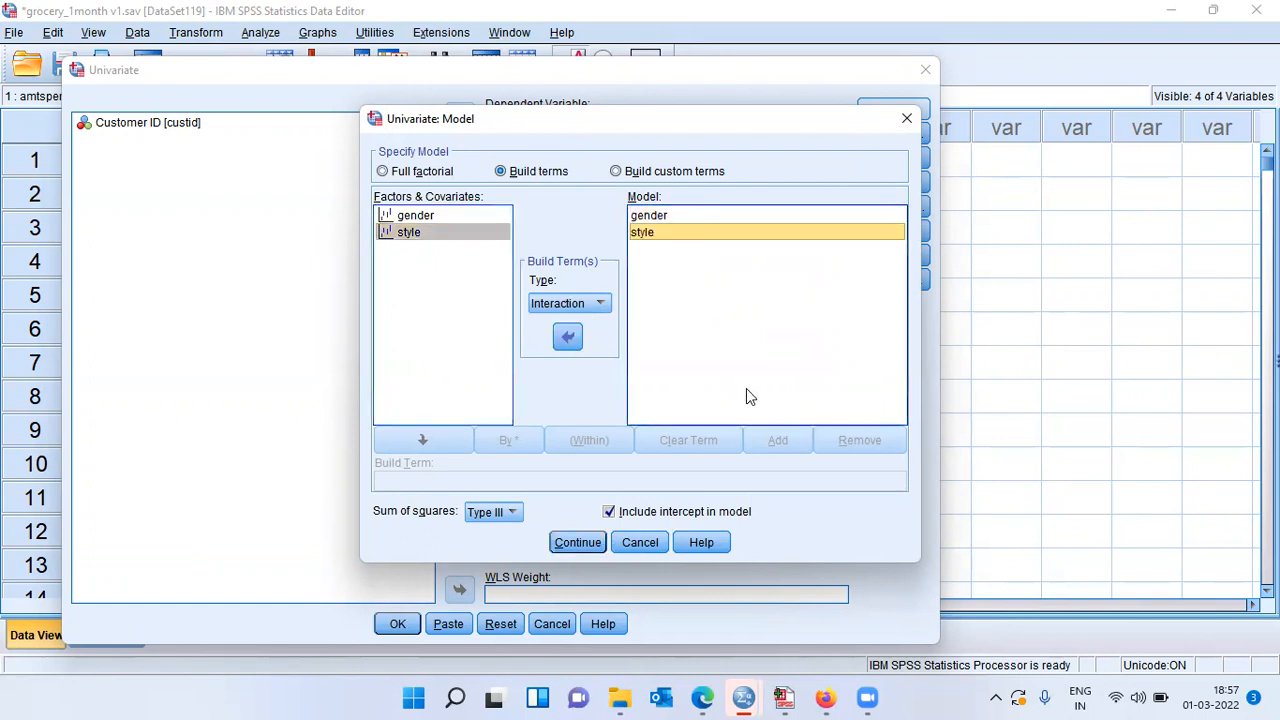
Add the gender*style interaction term to the model and check the available sum of squares types
click(441, 220)
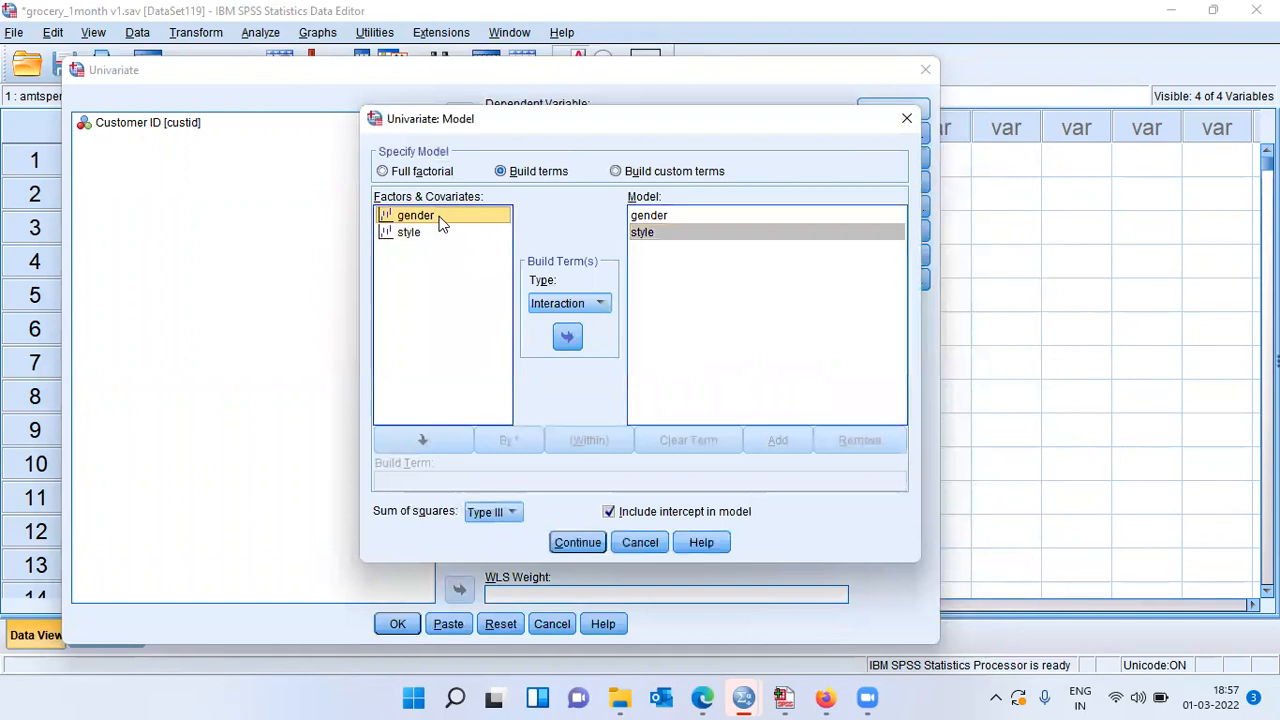
ctrl+click(410, 236)
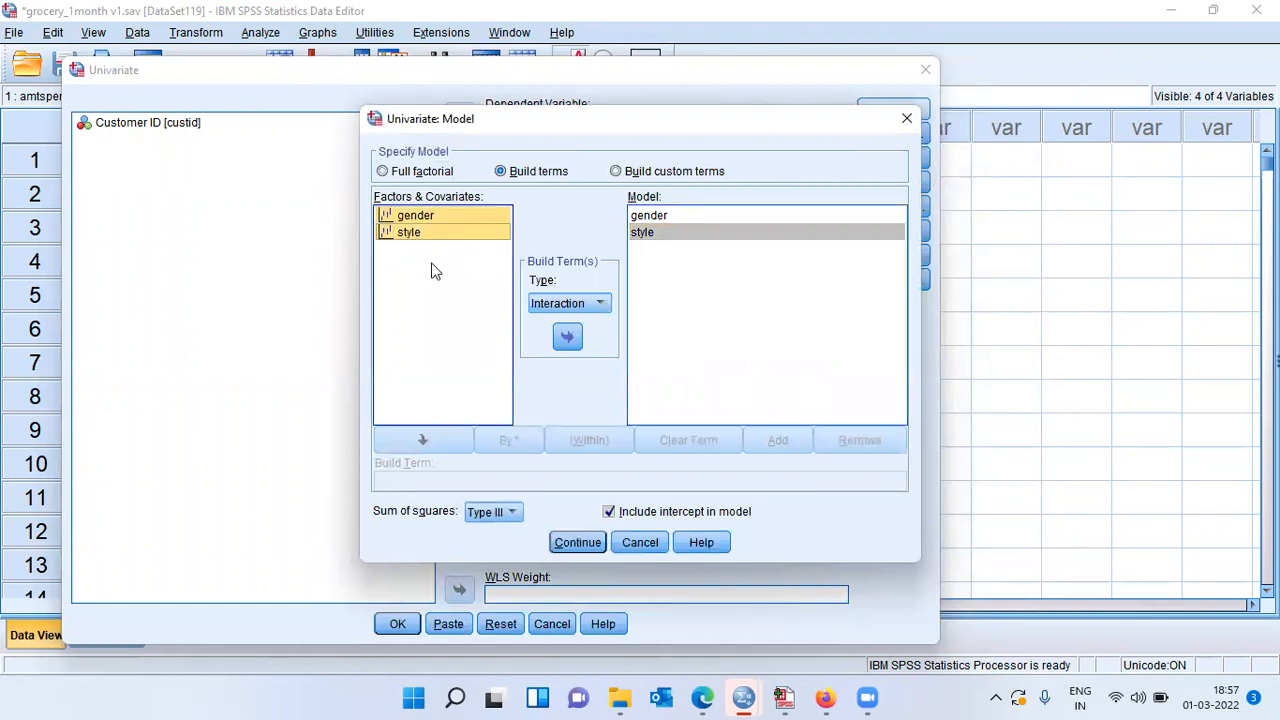
click(570, 340)
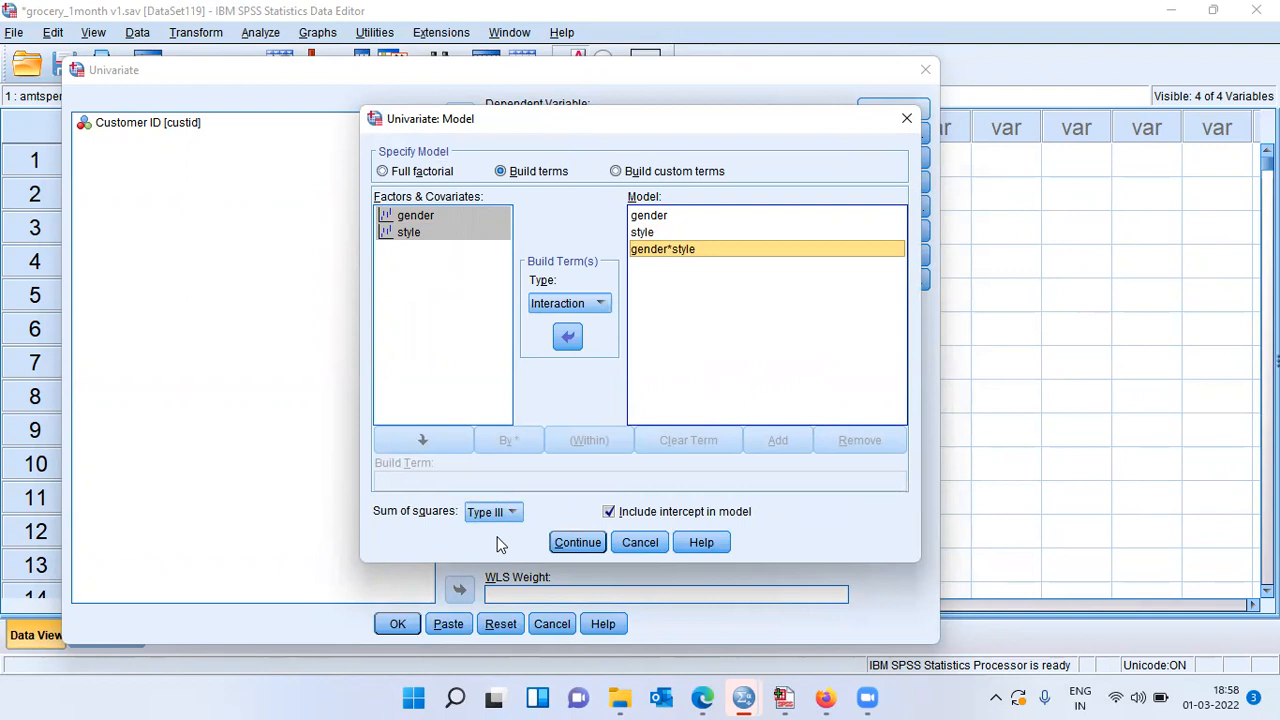
click(512, 513)
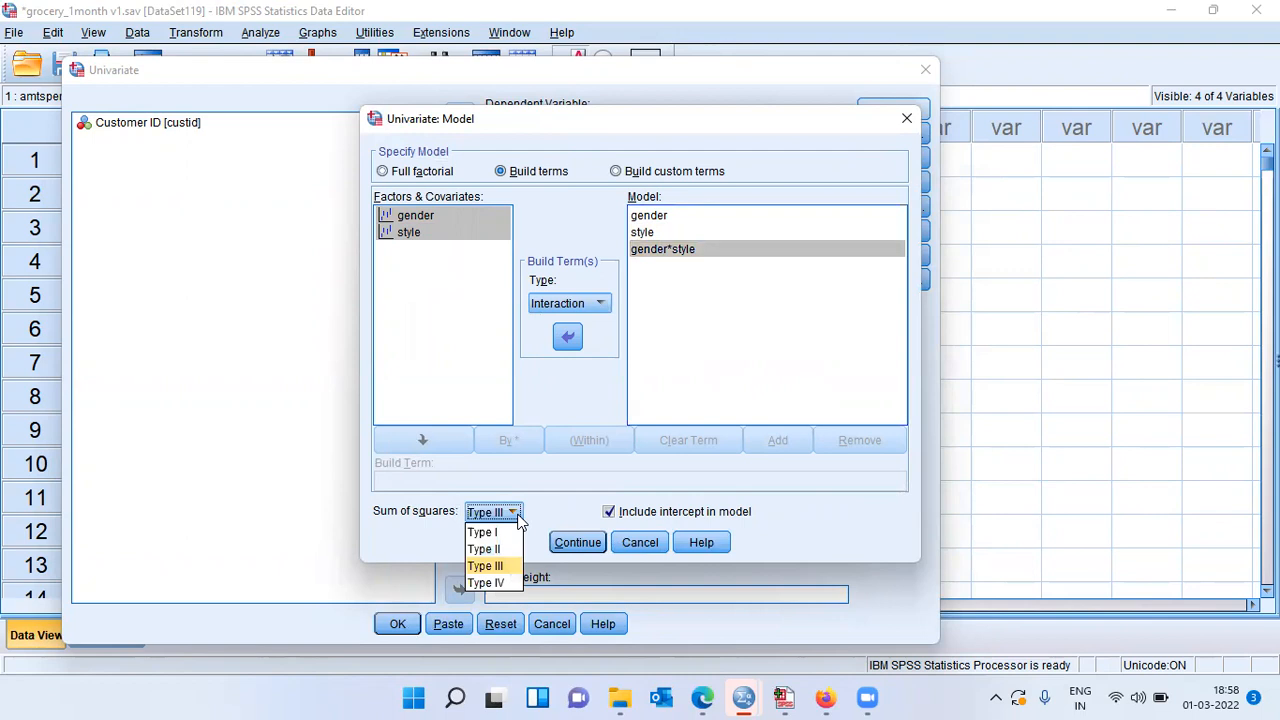
click(516, 519)
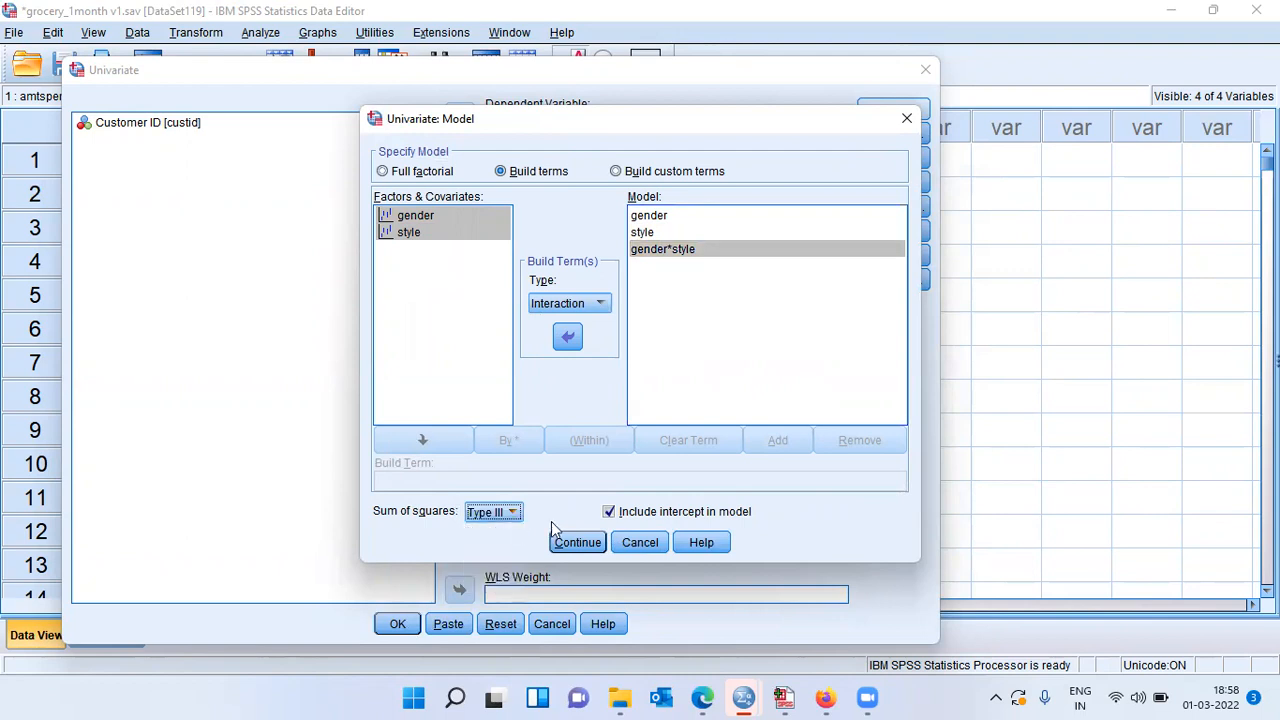
Accept the model terms and add a style*gender profile plot with style on the horizontal axis and gender as separate lines
click(578, 542)
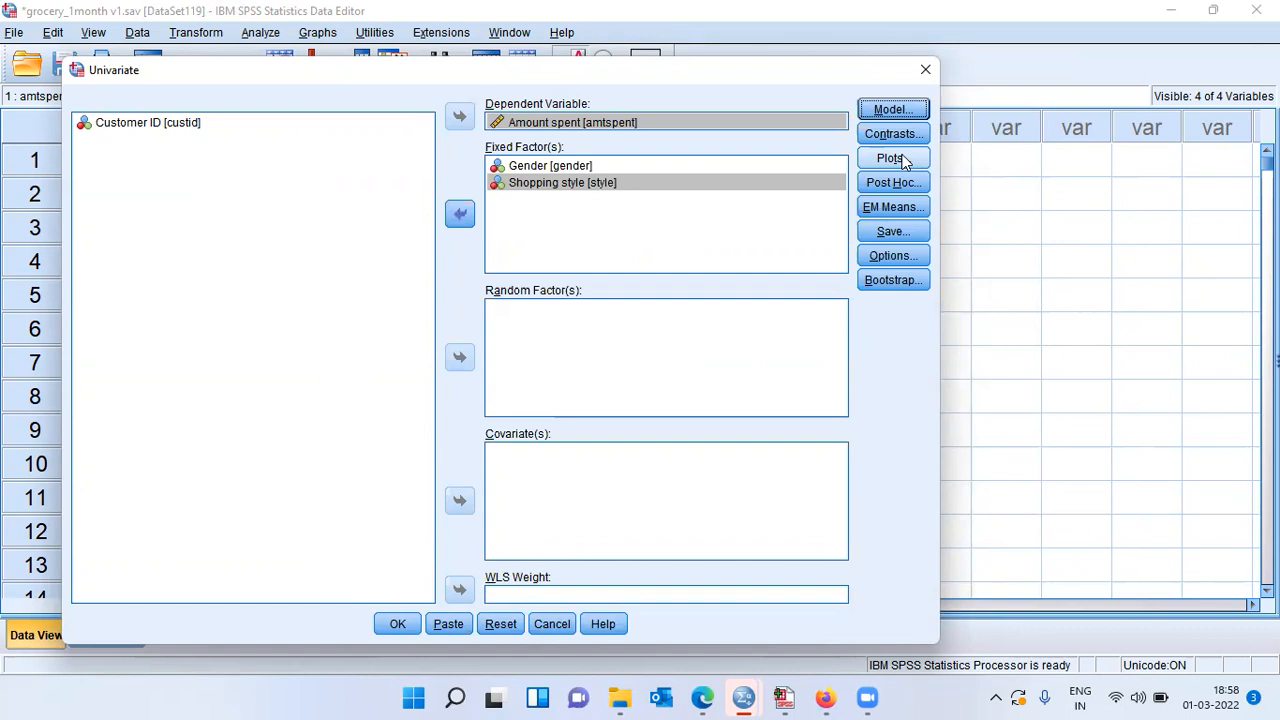
click(900, 159)
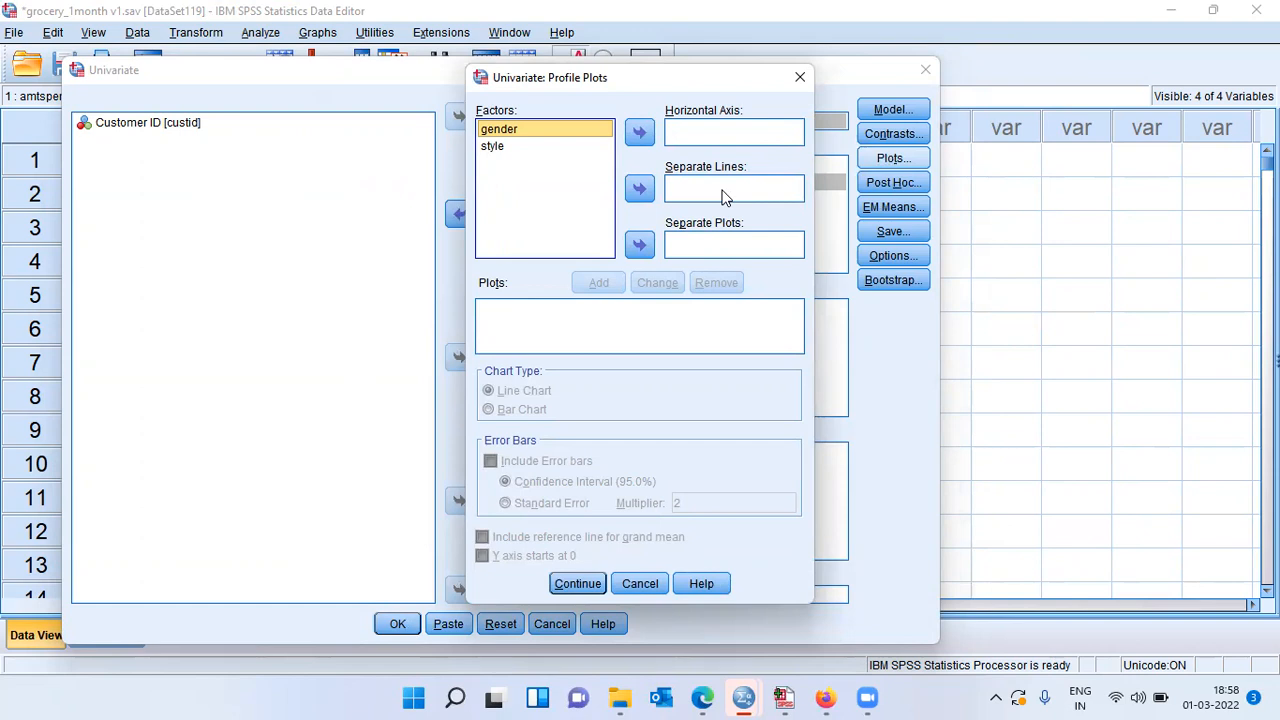
click(497, 147)
click(640, 134)
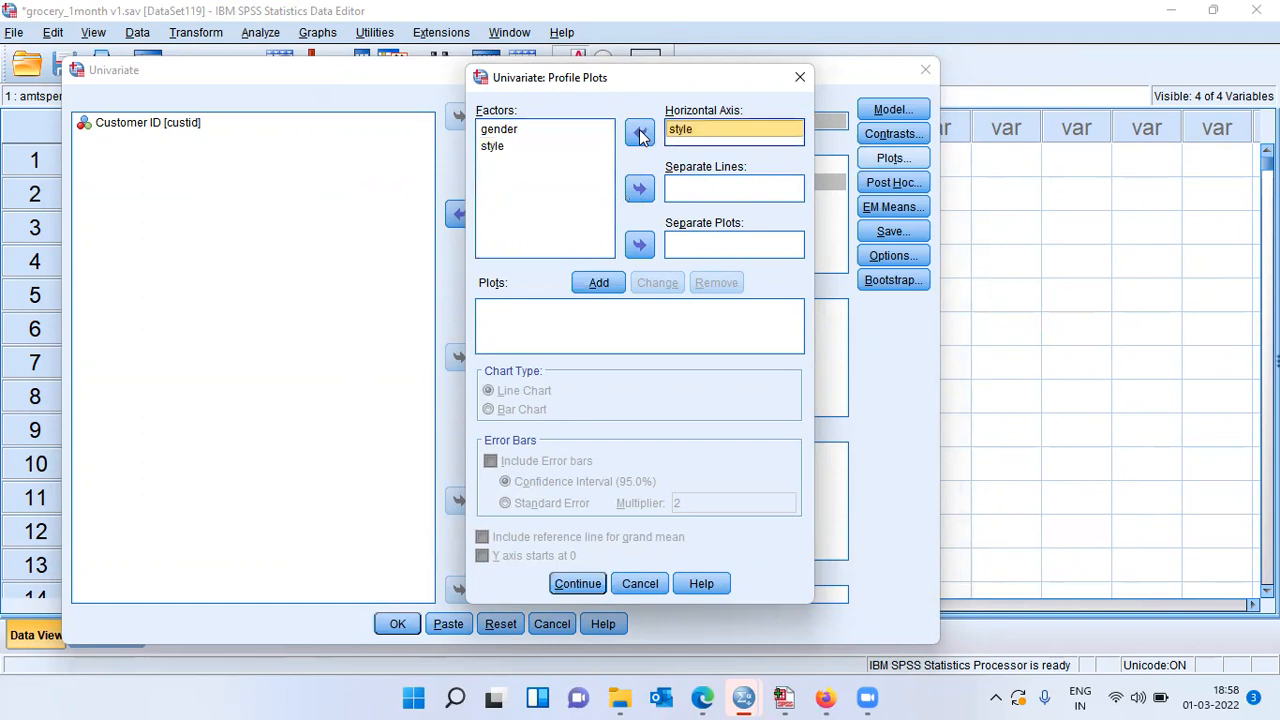
click(514, 136)
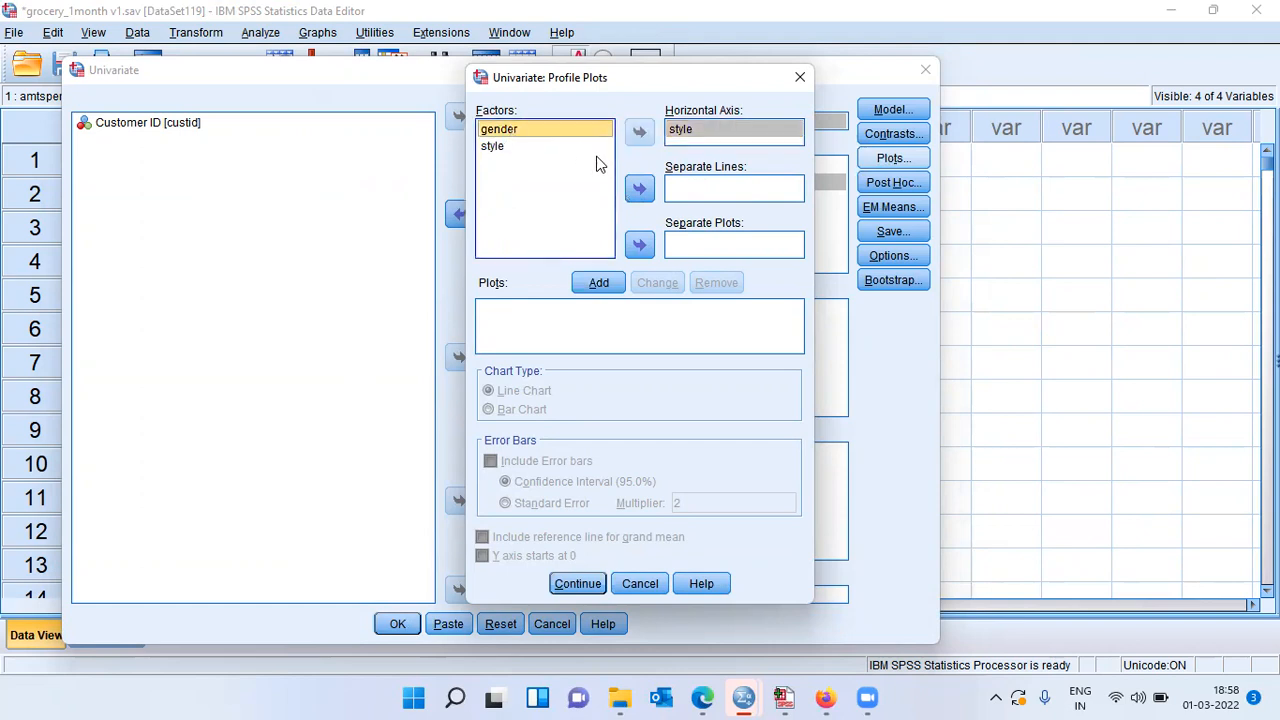
click(640, 189)
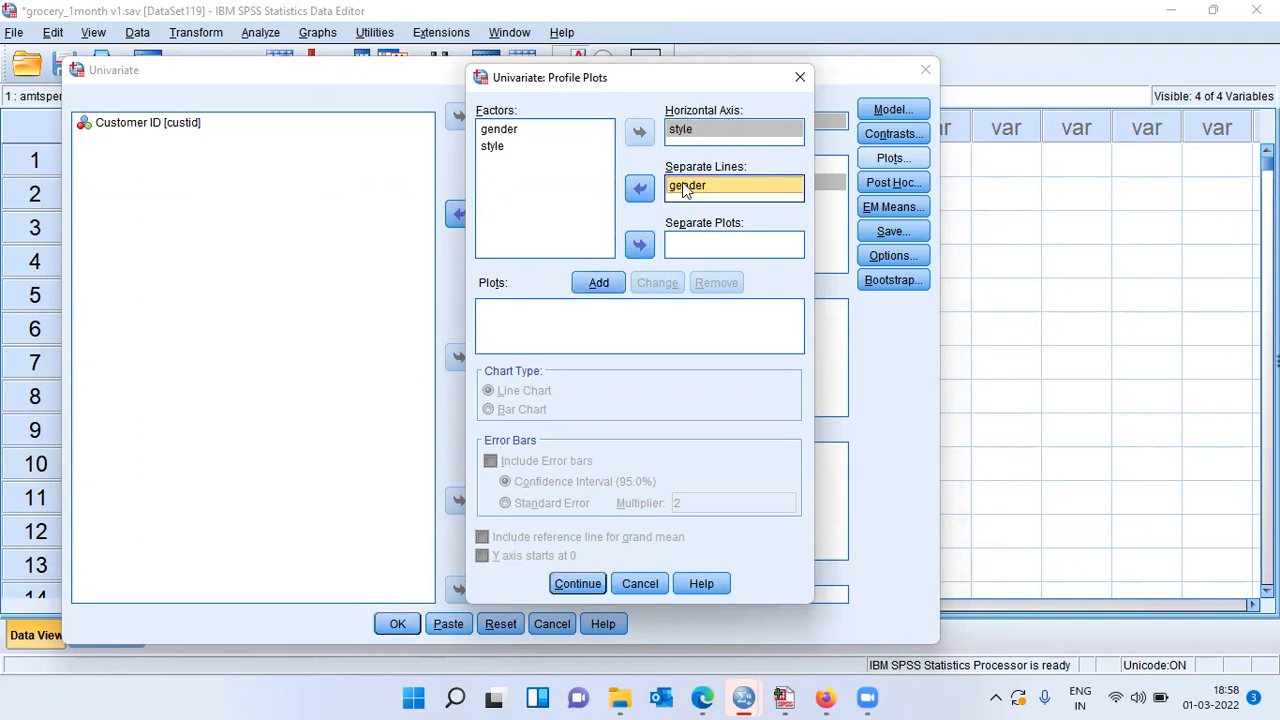
click(598, 284)
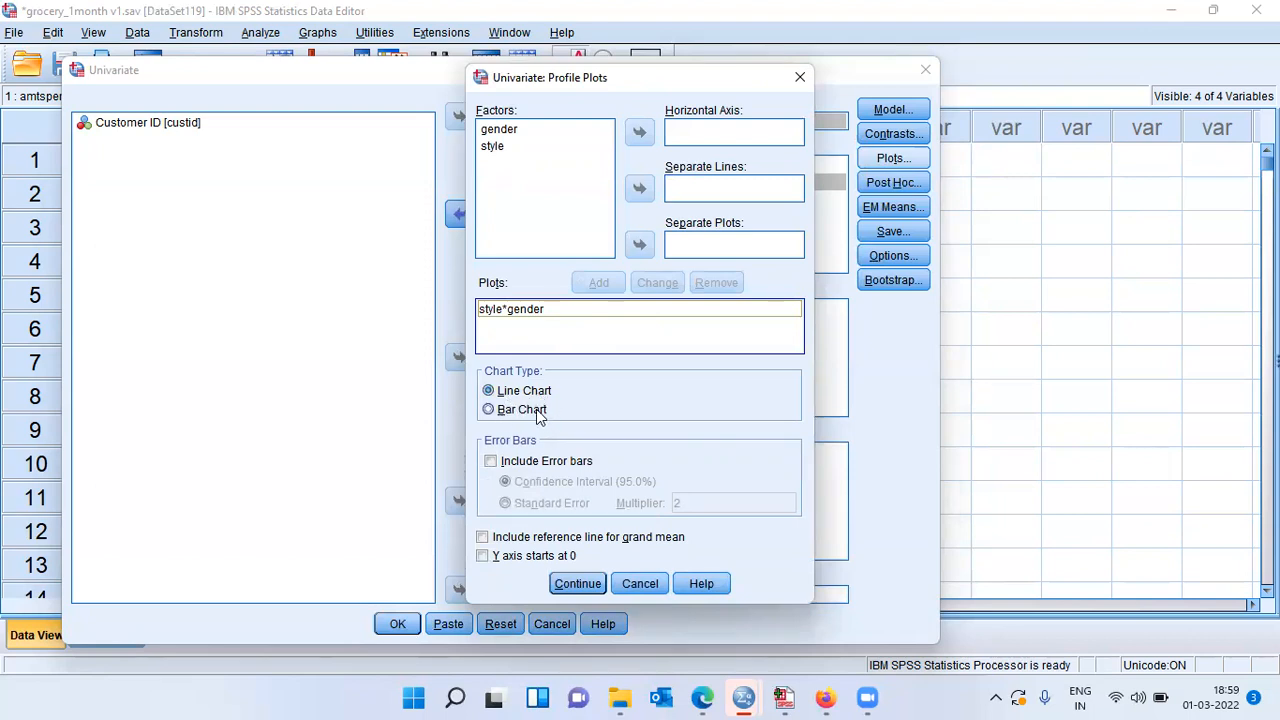
click(578, 590)
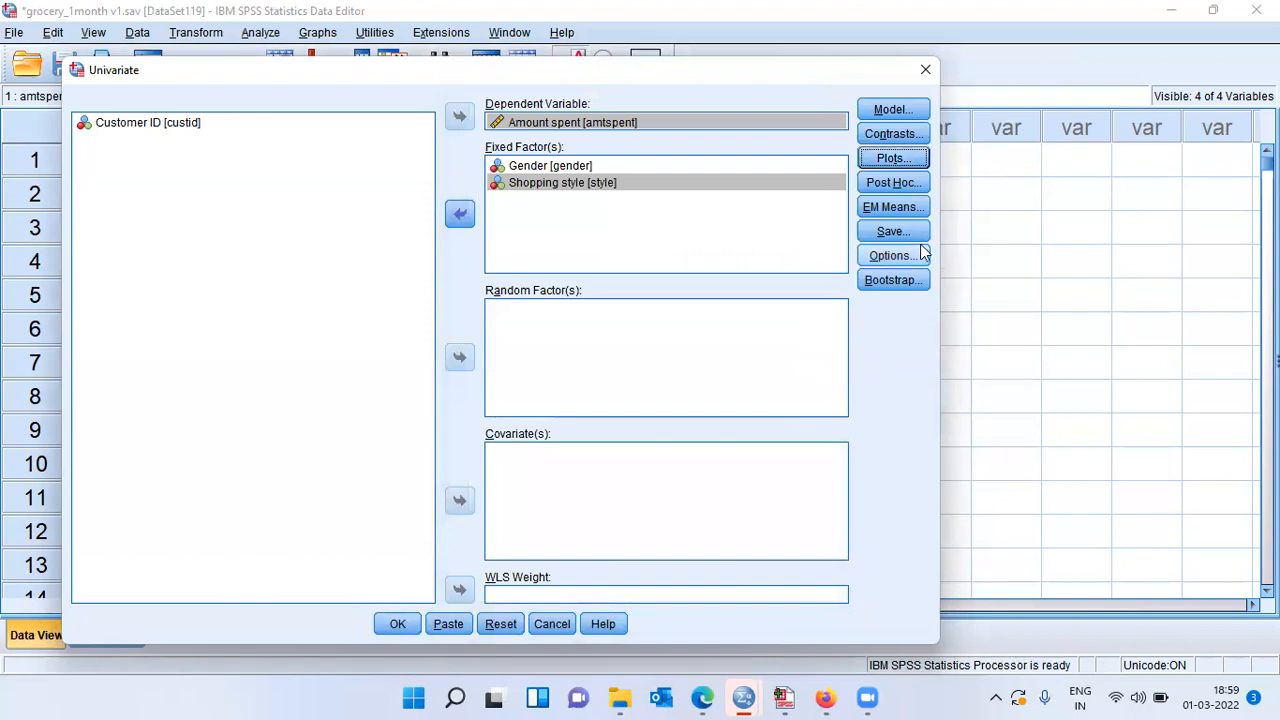
Request Tukey post hoc comparisons for the style factor, assuming equal variances
click(893, 183)
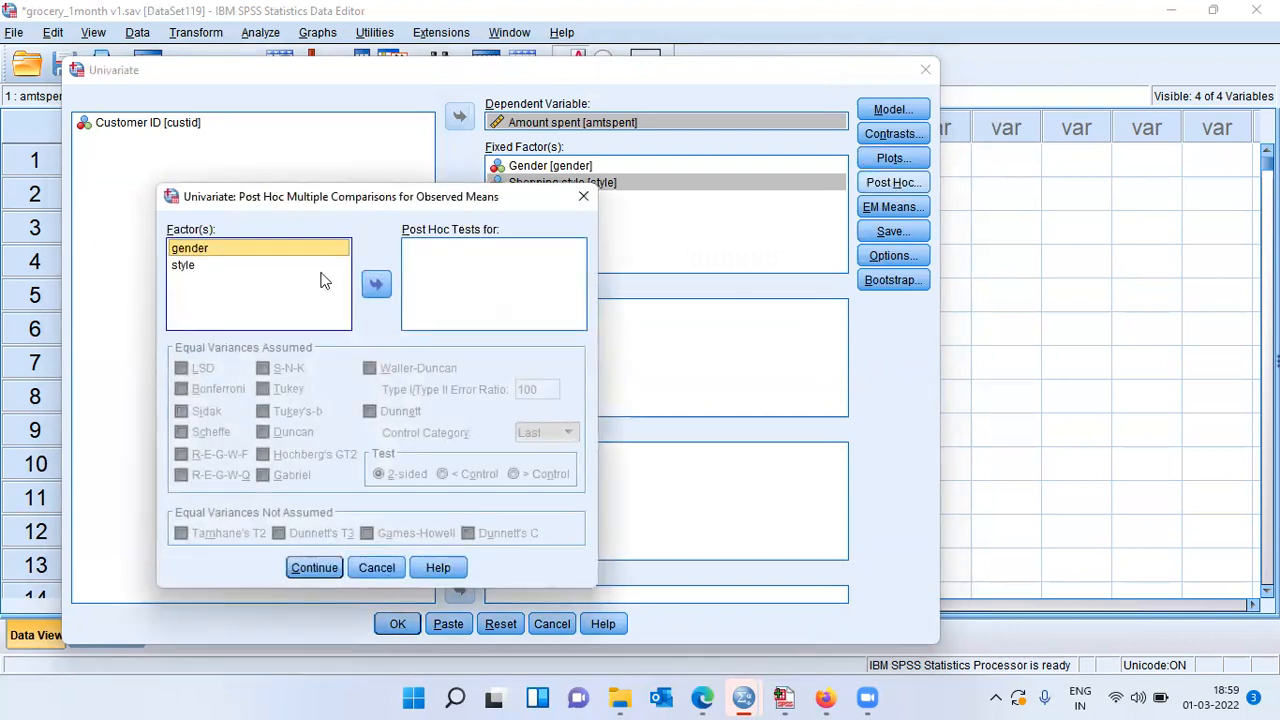
click(185, 266)
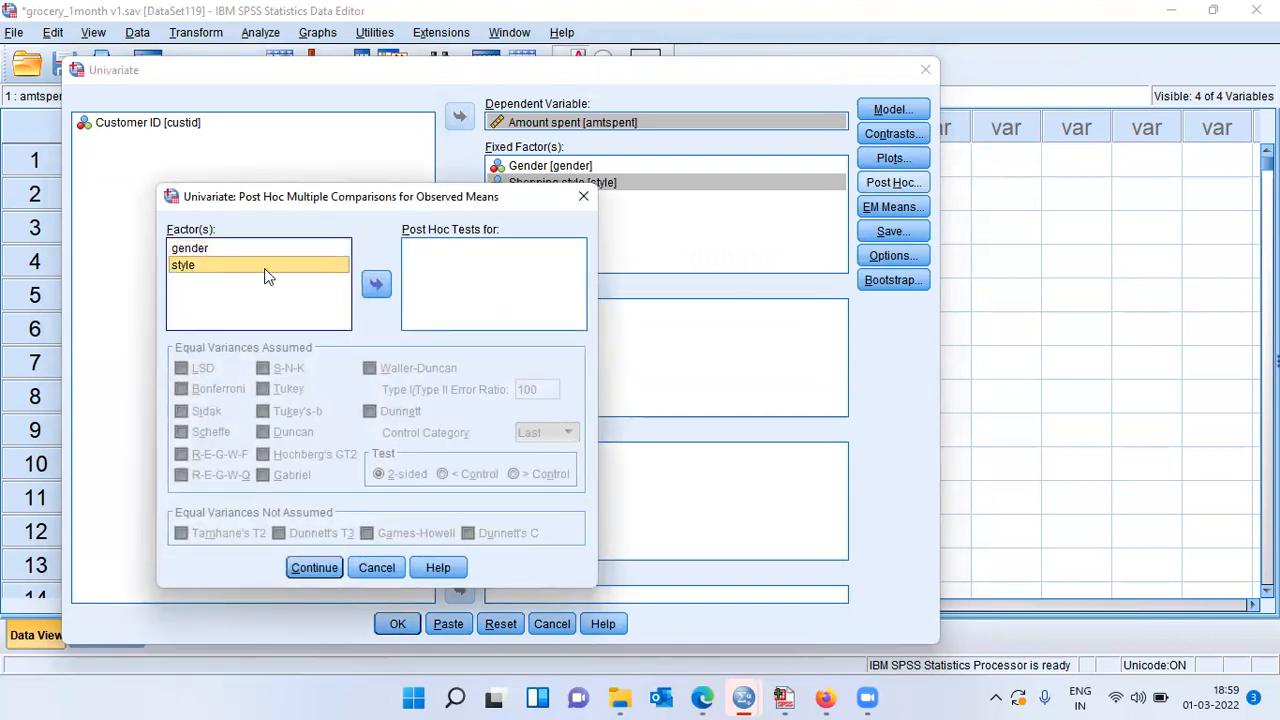
click(377, 287)
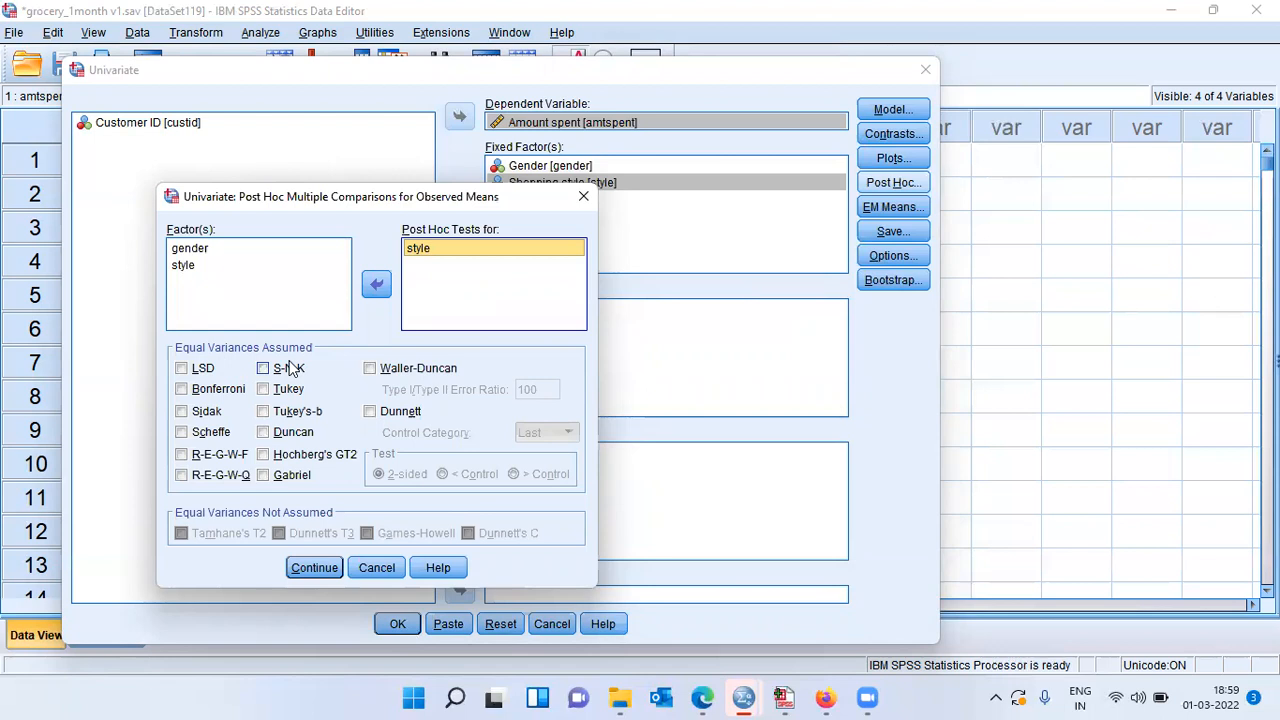
click(263, 392)
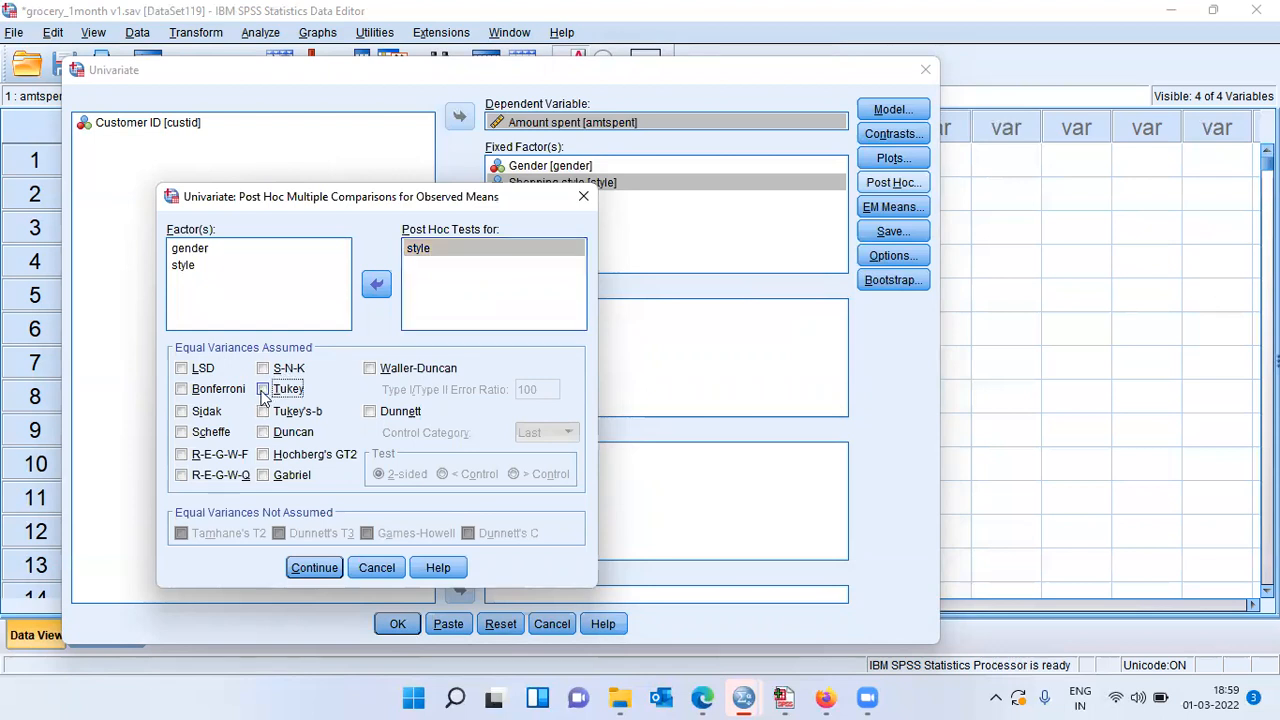
click(320, 571)
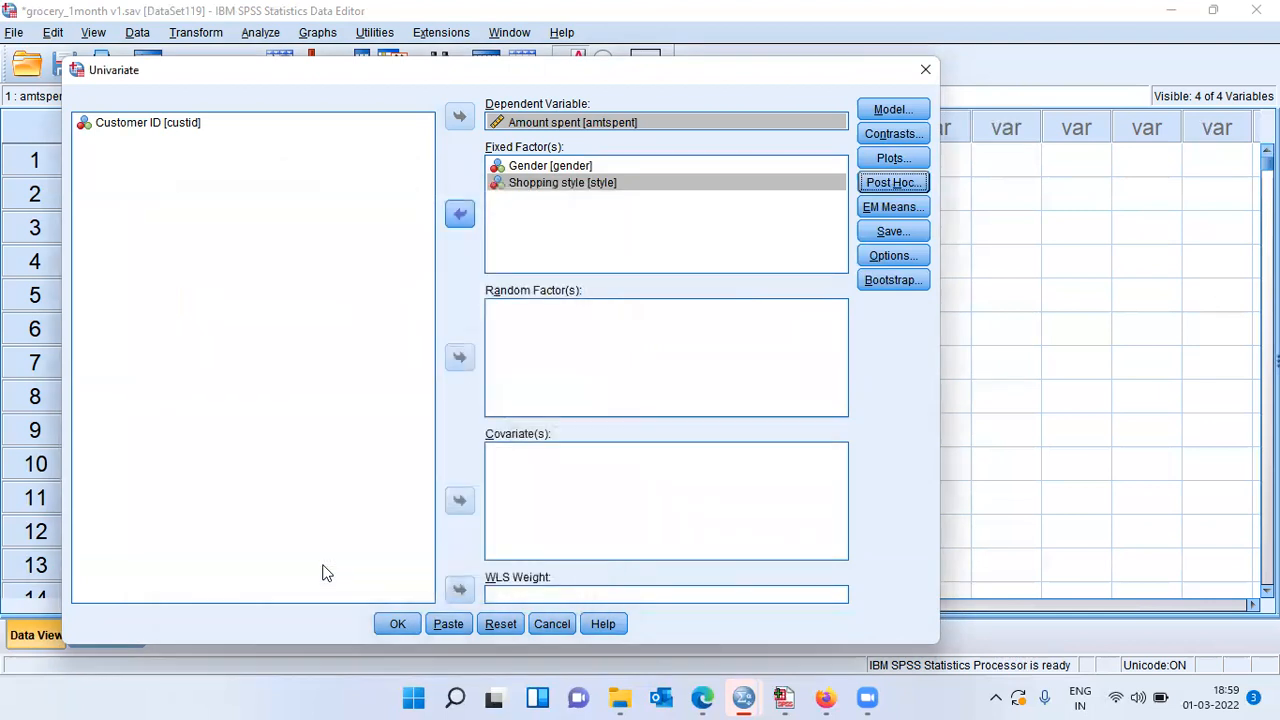
Include descriptive statistics in the univariate analysis output
click(893, 257)
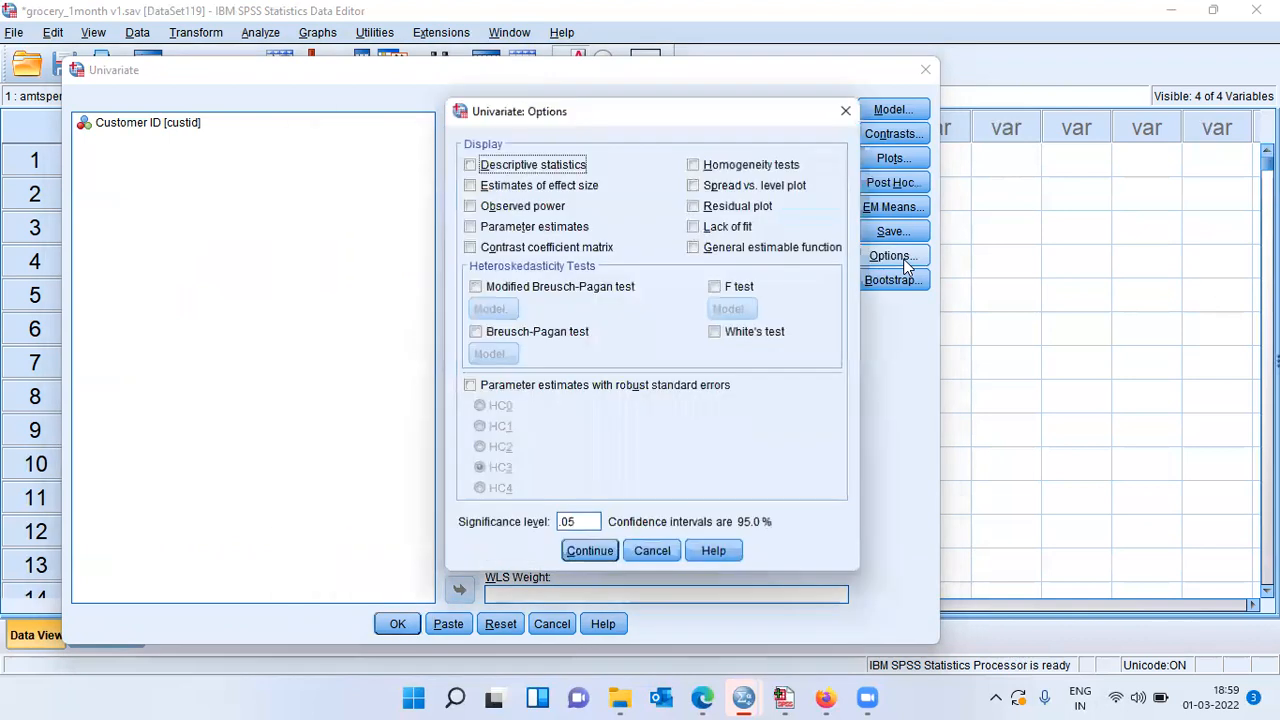
click(471, 166)
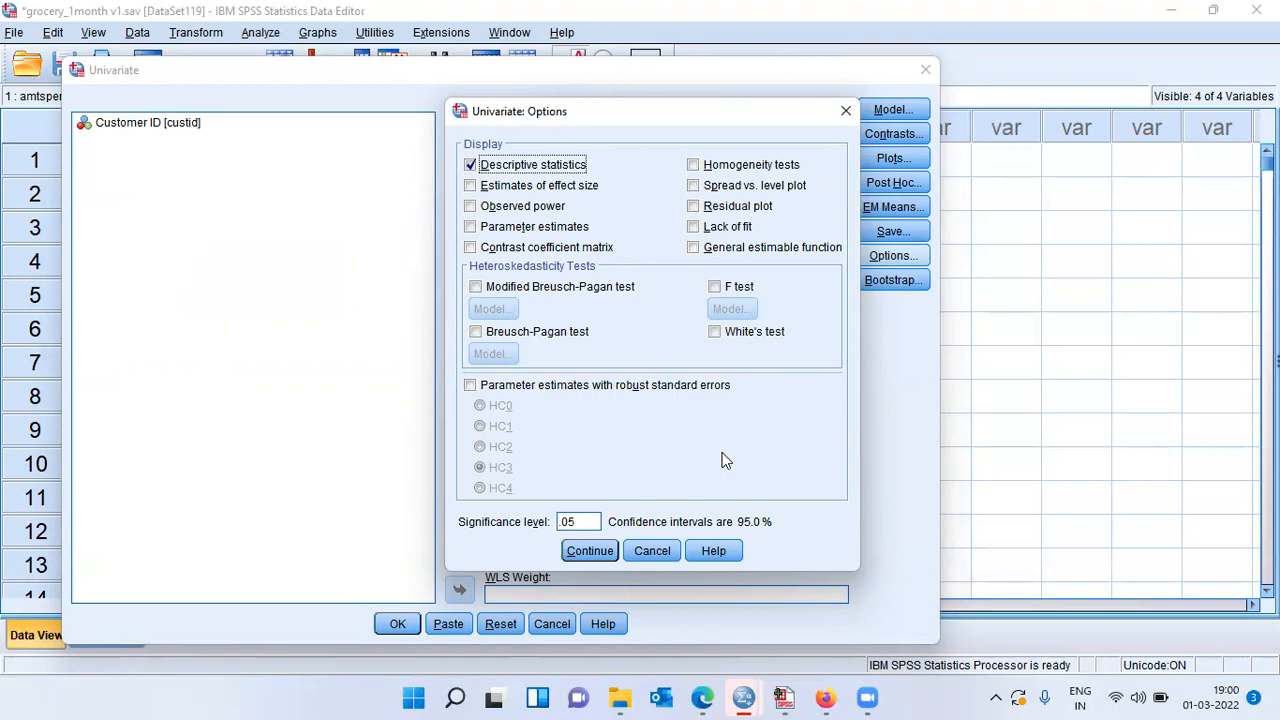
click(590, 551)
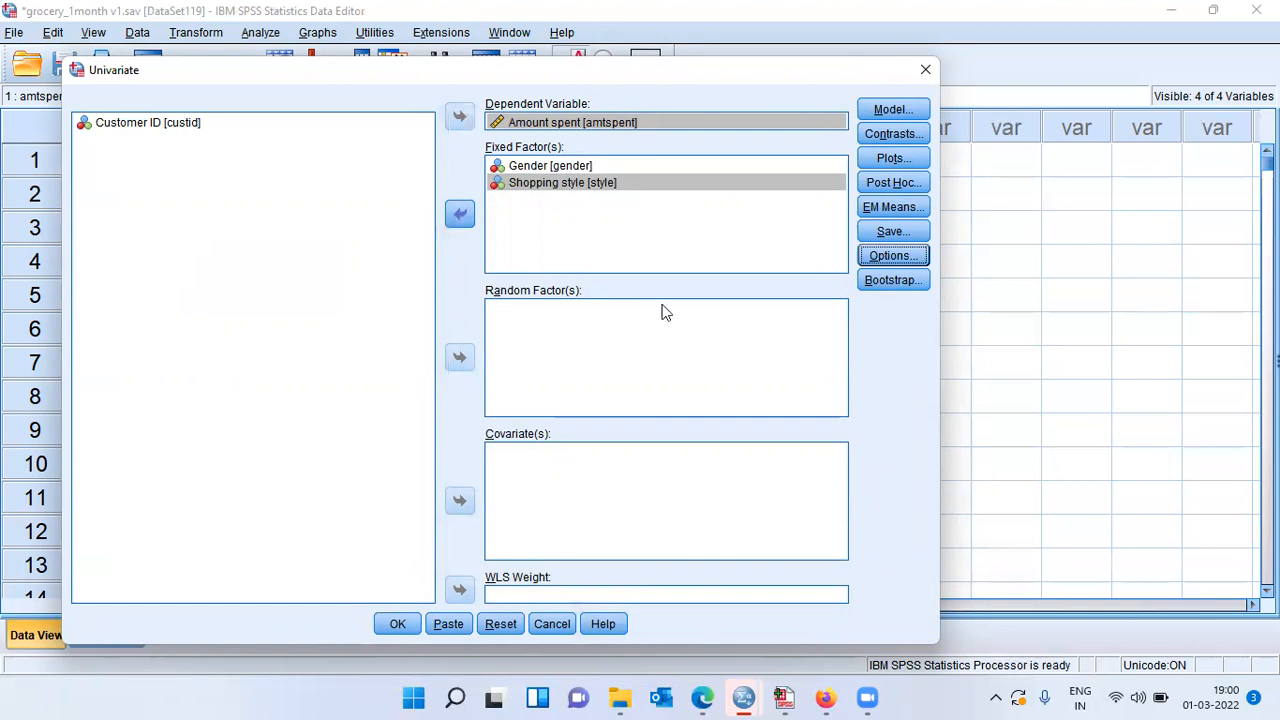
Review the Gender and Shopping style fixed factors and run the univariate analysis
click(543, 168)
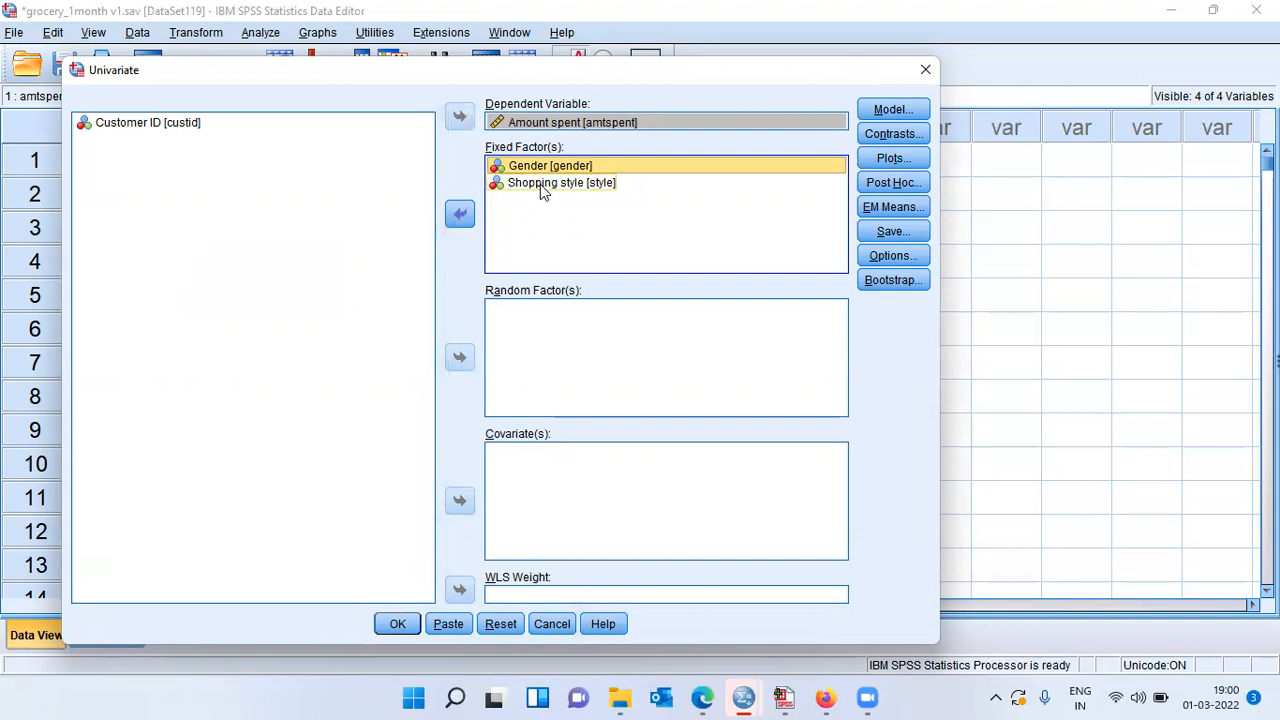
click(540, 184)
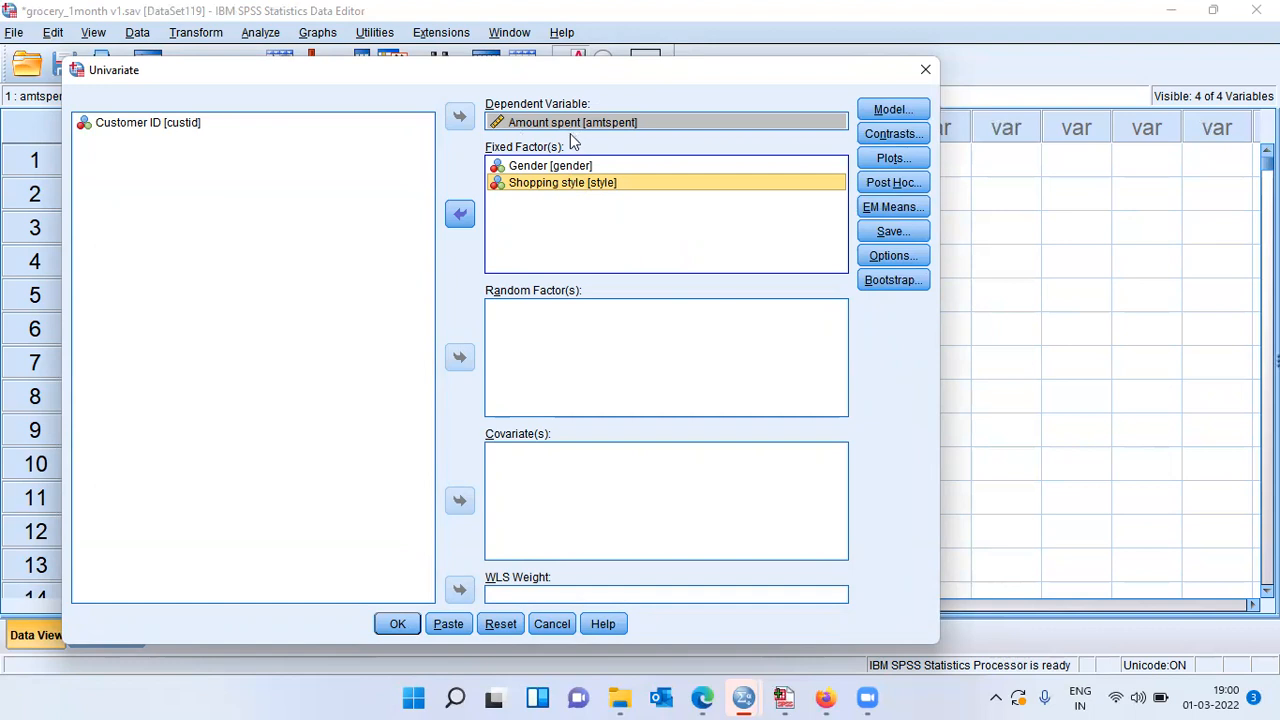
click(397, 624)
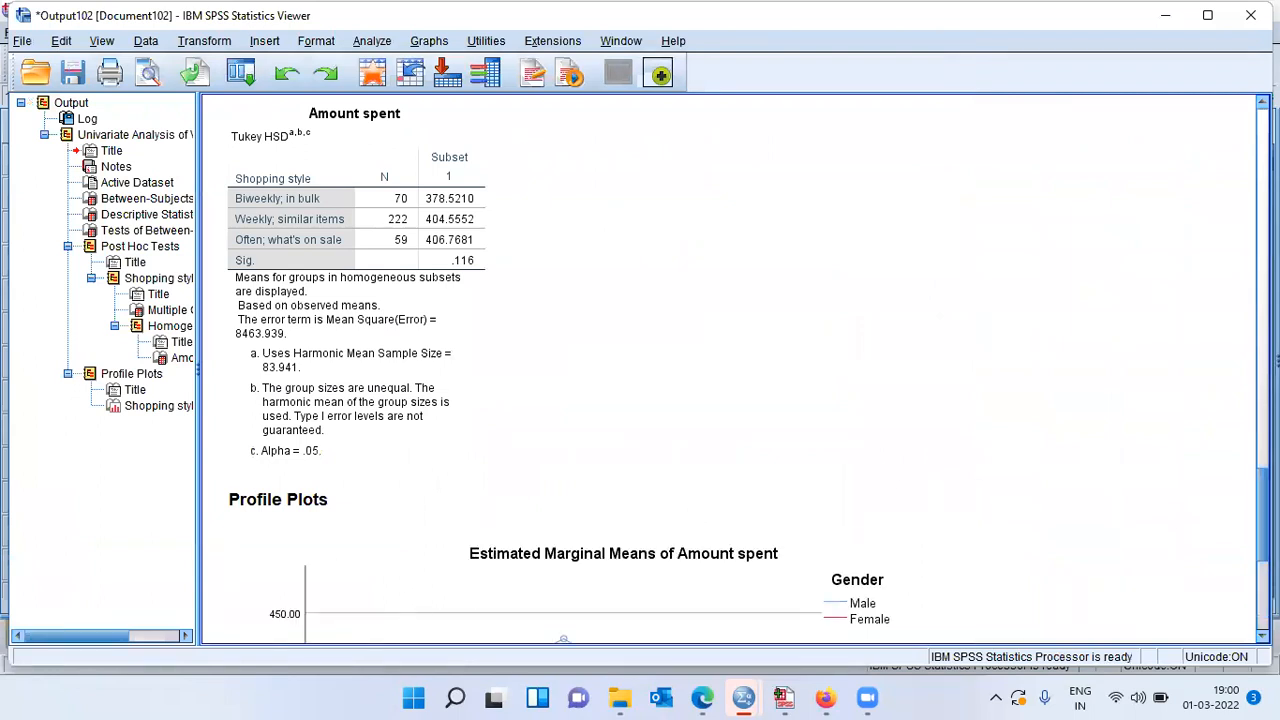
Examine the Shopping style * Gender profile plot, comparing the male and female mean amount spent across the three shopping styles
scroll(730, 370, down, 4)
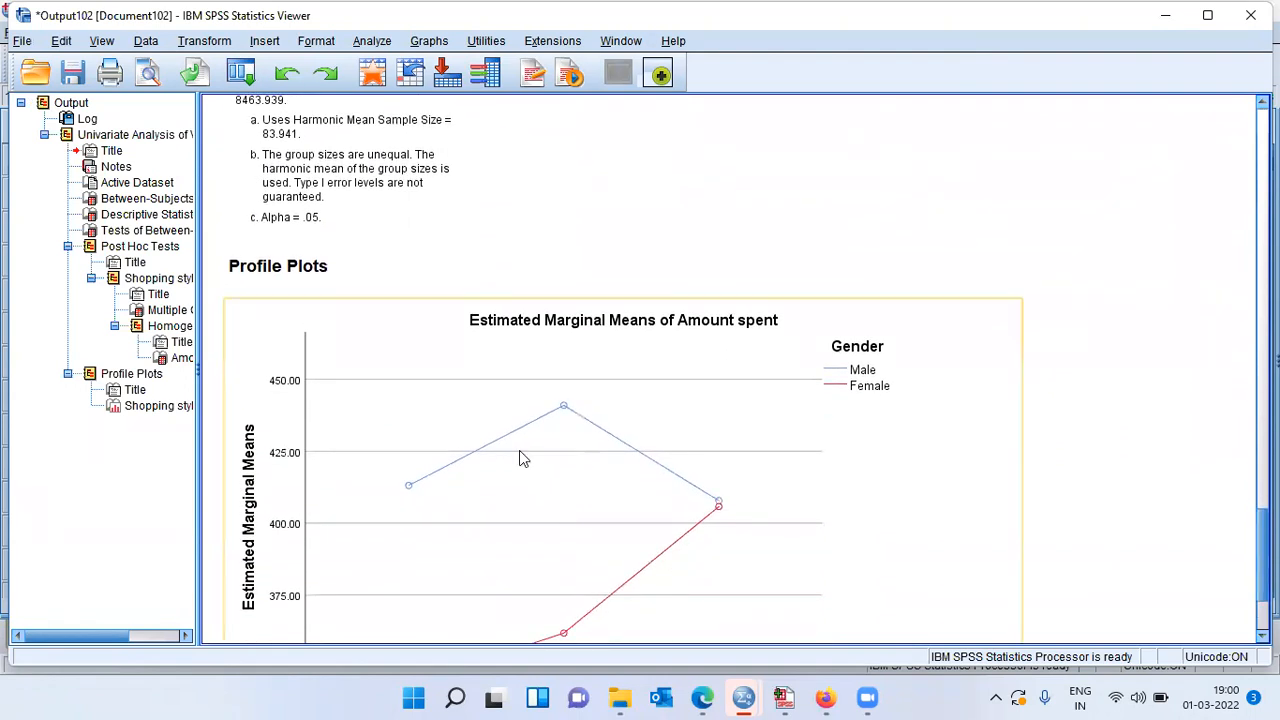
click(130, 373)
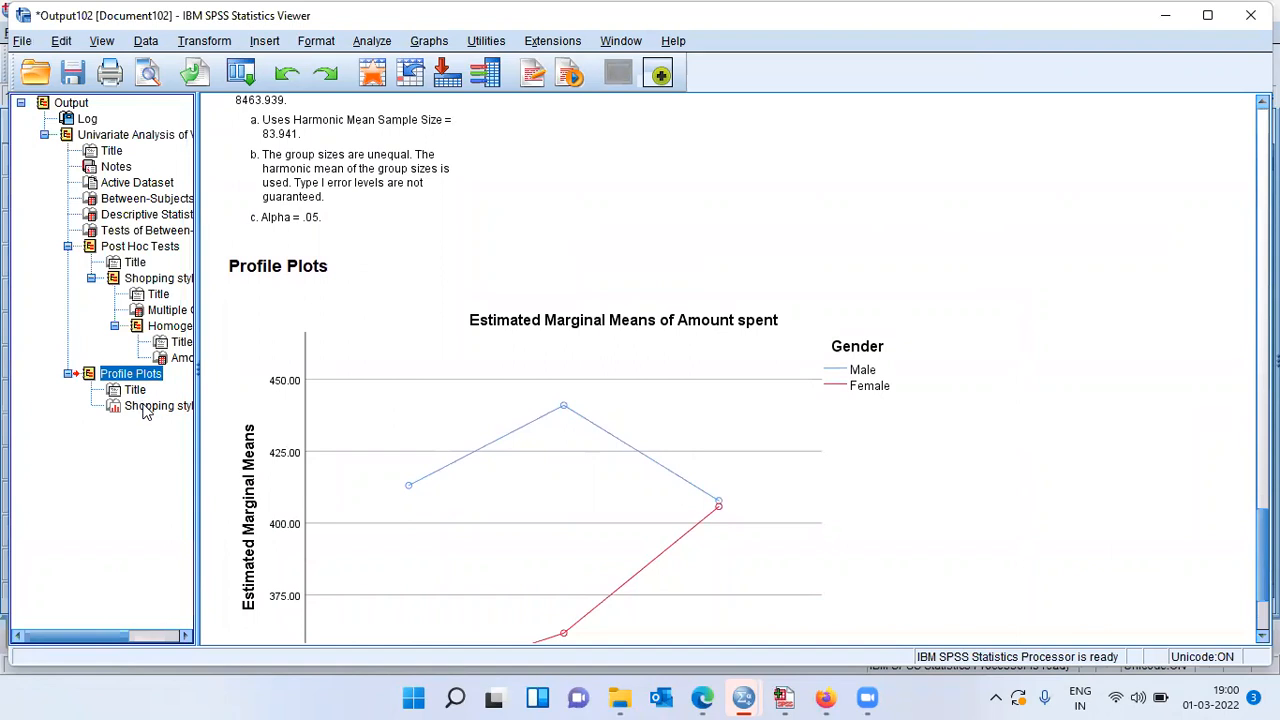
click(148, 405)
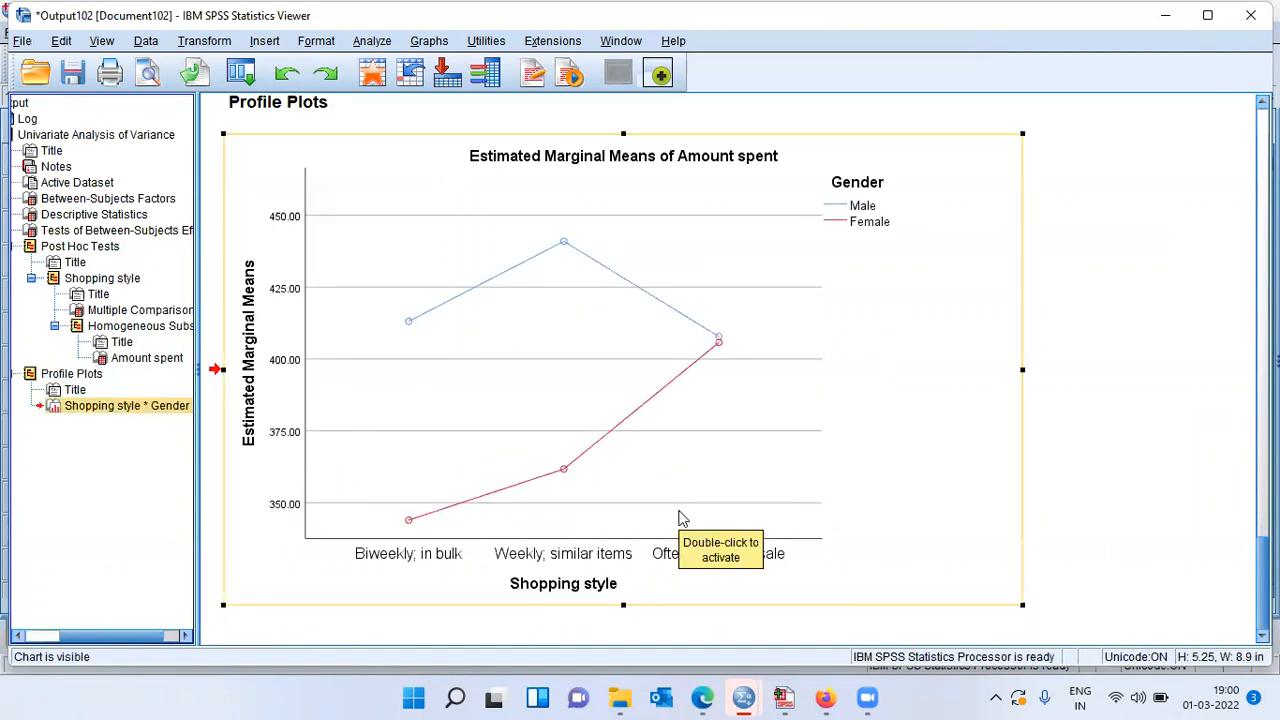
click(860, 517)
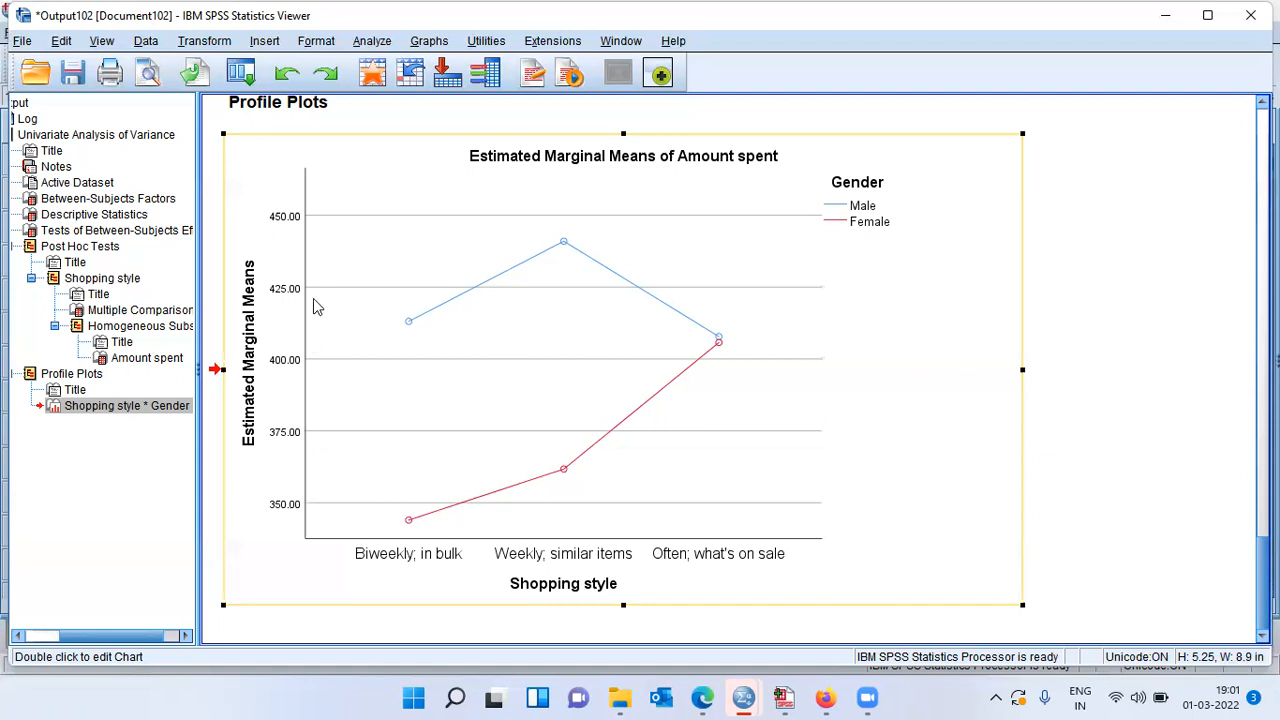
click(298, 384)
click(441, 526)
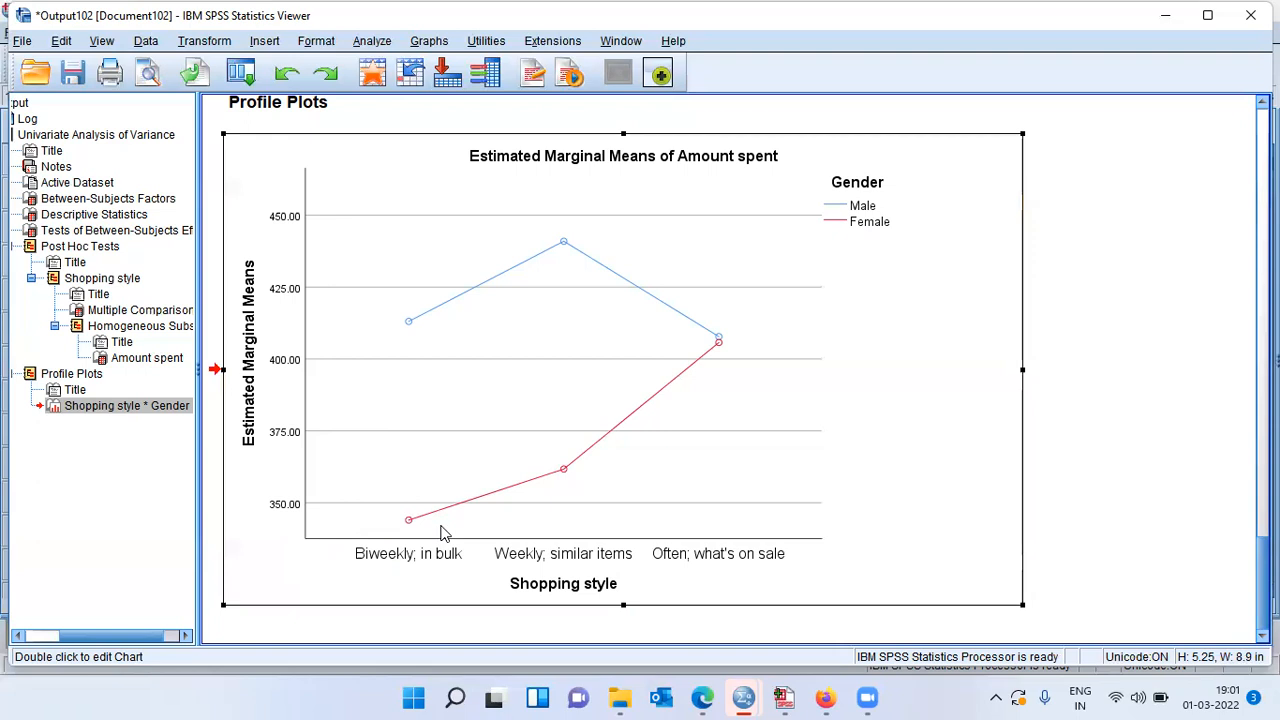
click(443, 487)
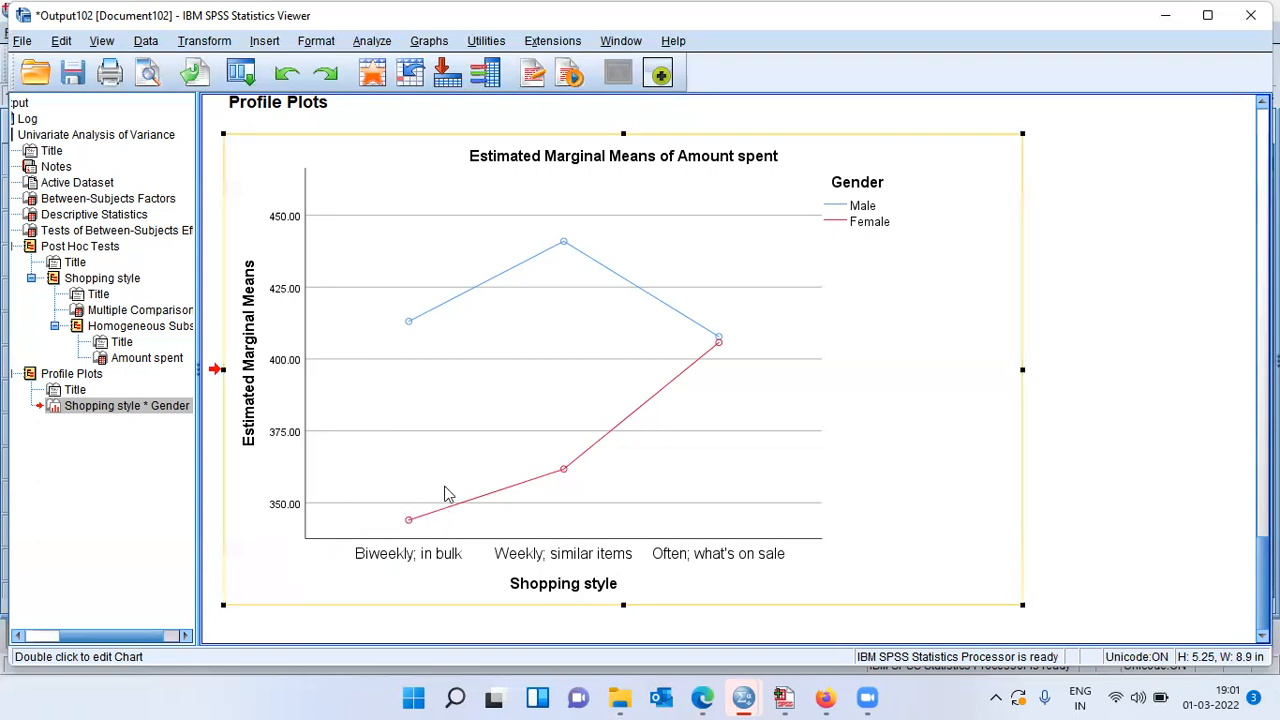
double_click(413, 332)
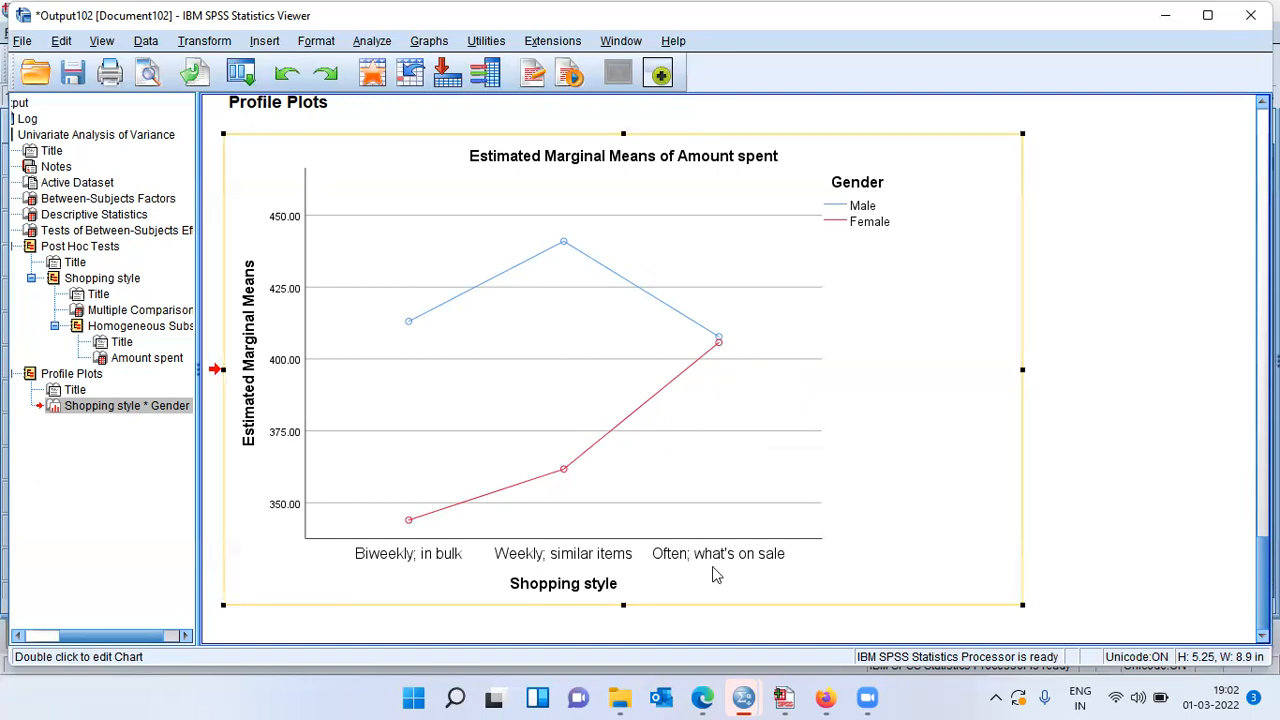
click(724, 358)
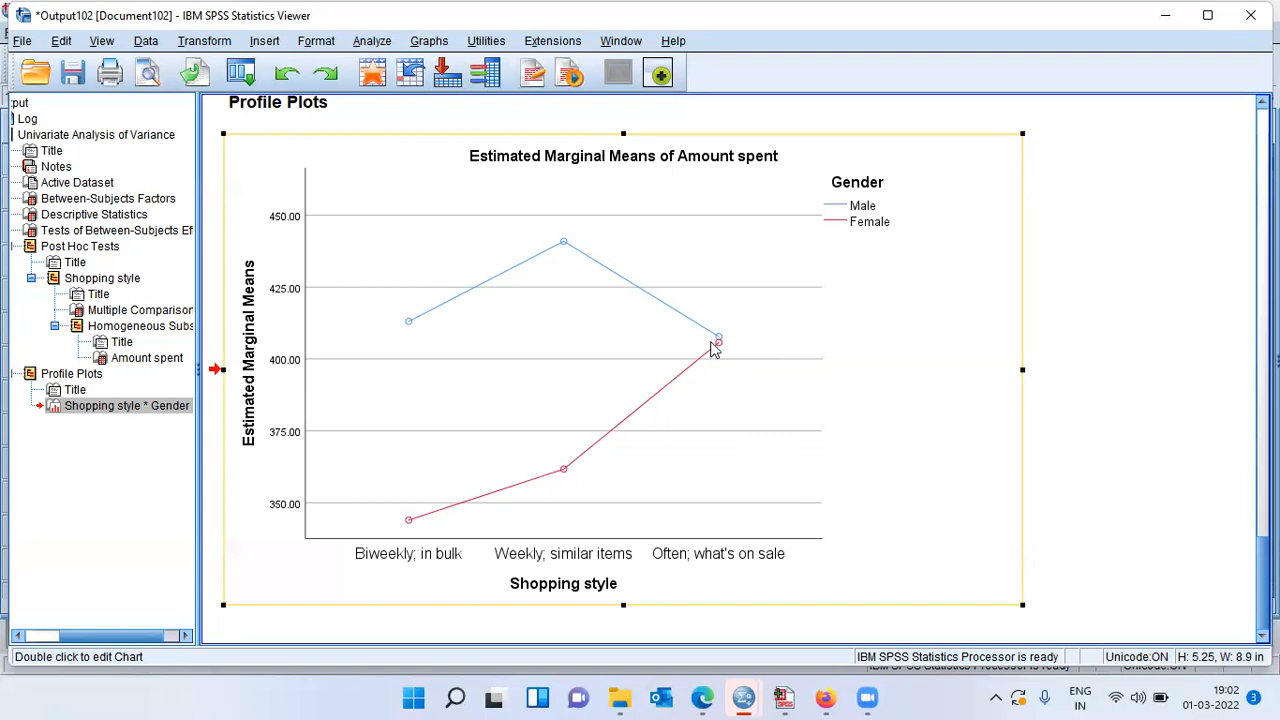
click(801, 352)
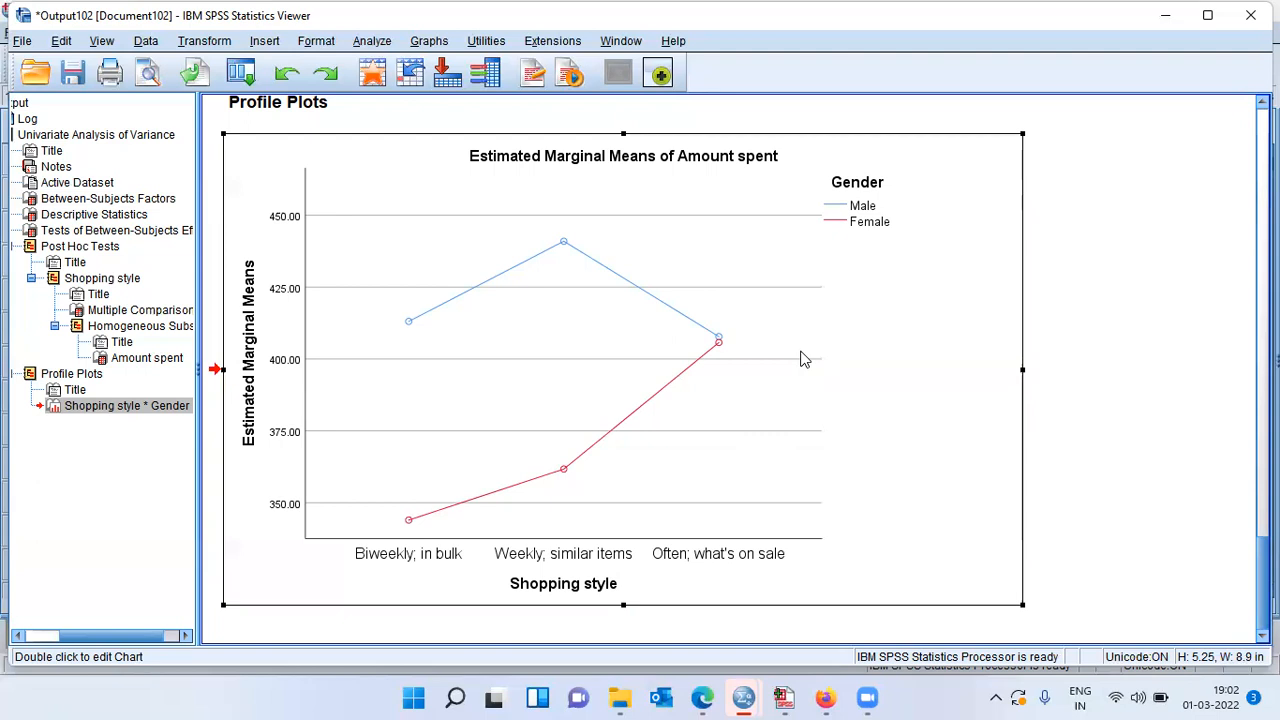
Examine the Descriptive Statistics table's means by gender and shopping style, cross-checking them against the profile plot
click(127, 216)
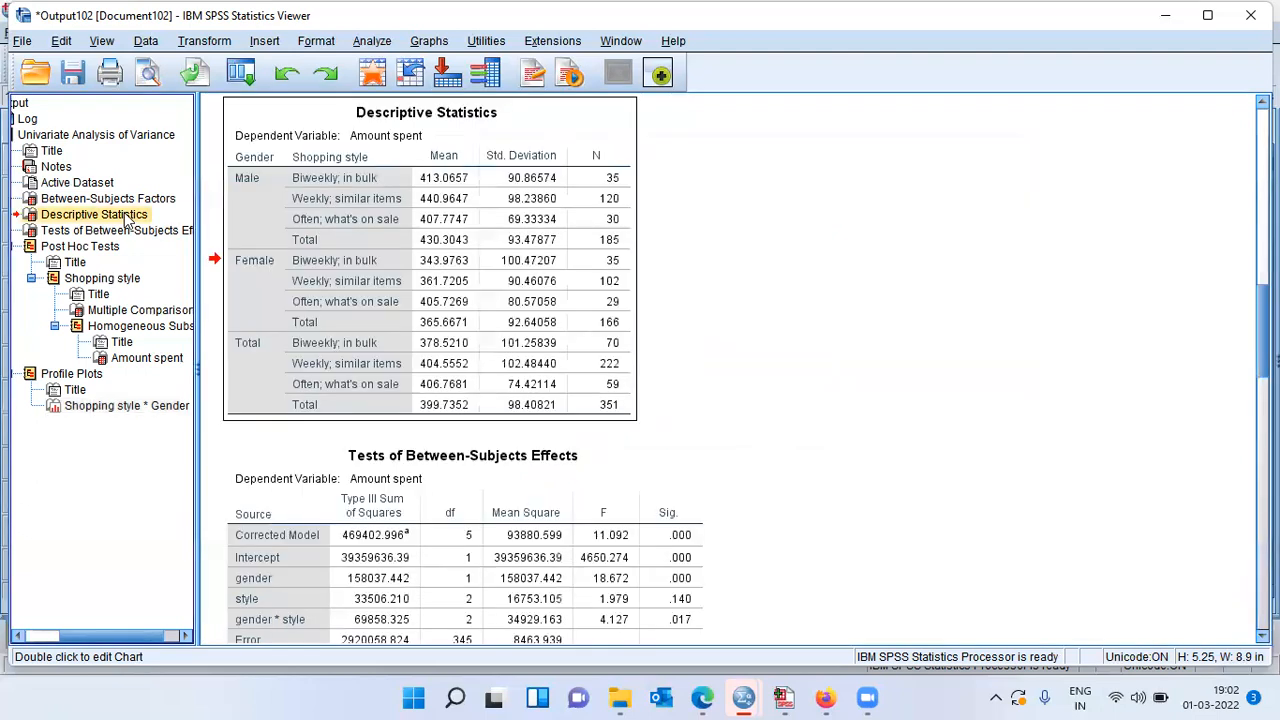
click(425, 263)
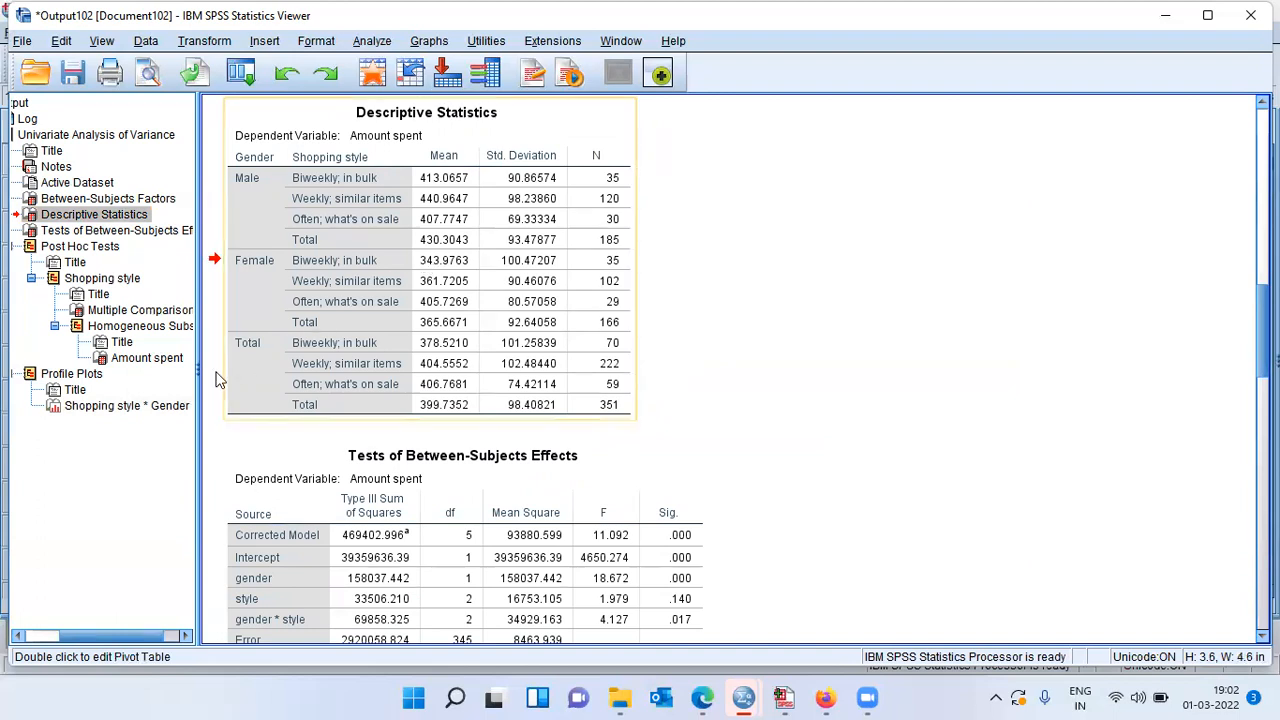
click(153, 410)
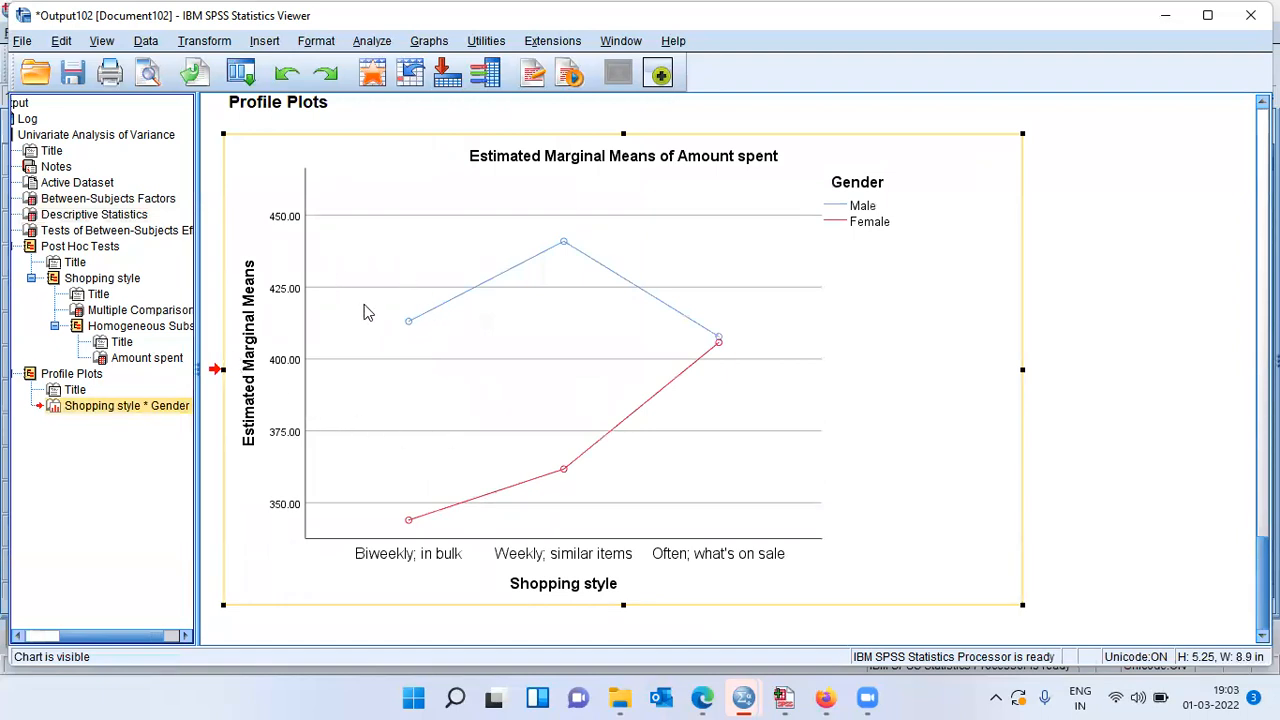
click(110, 215)
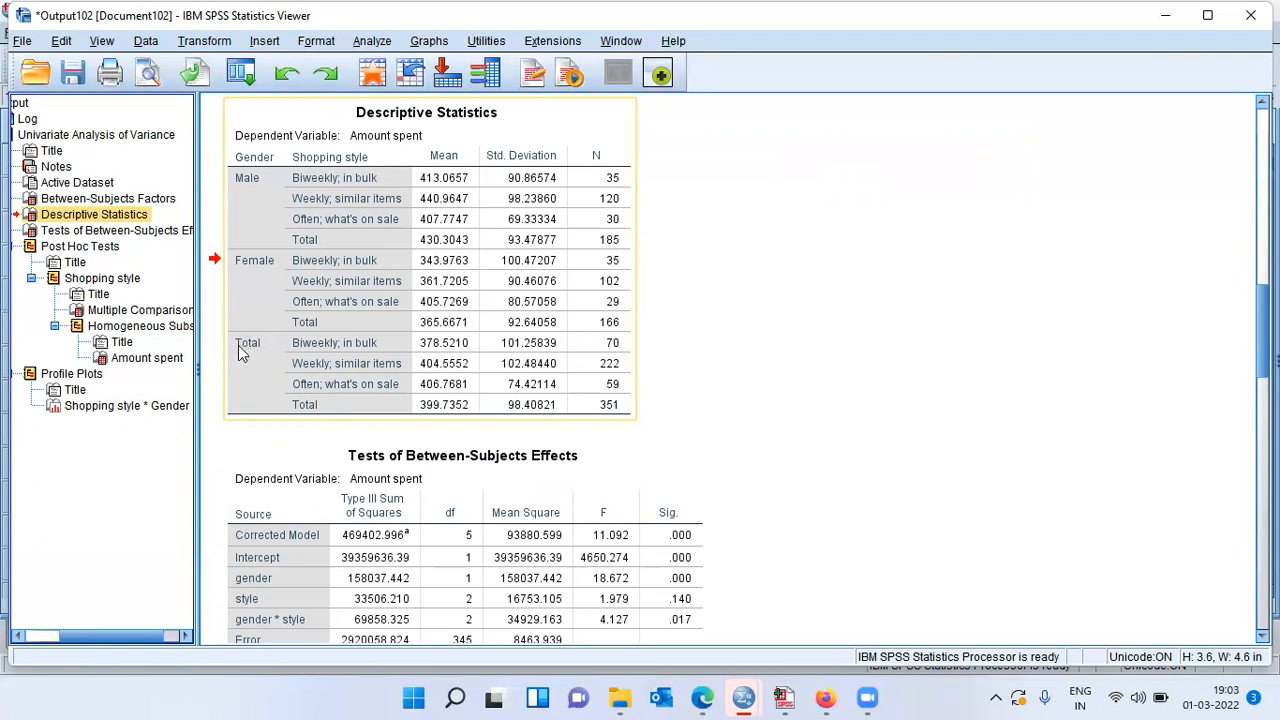
click(338, 193)
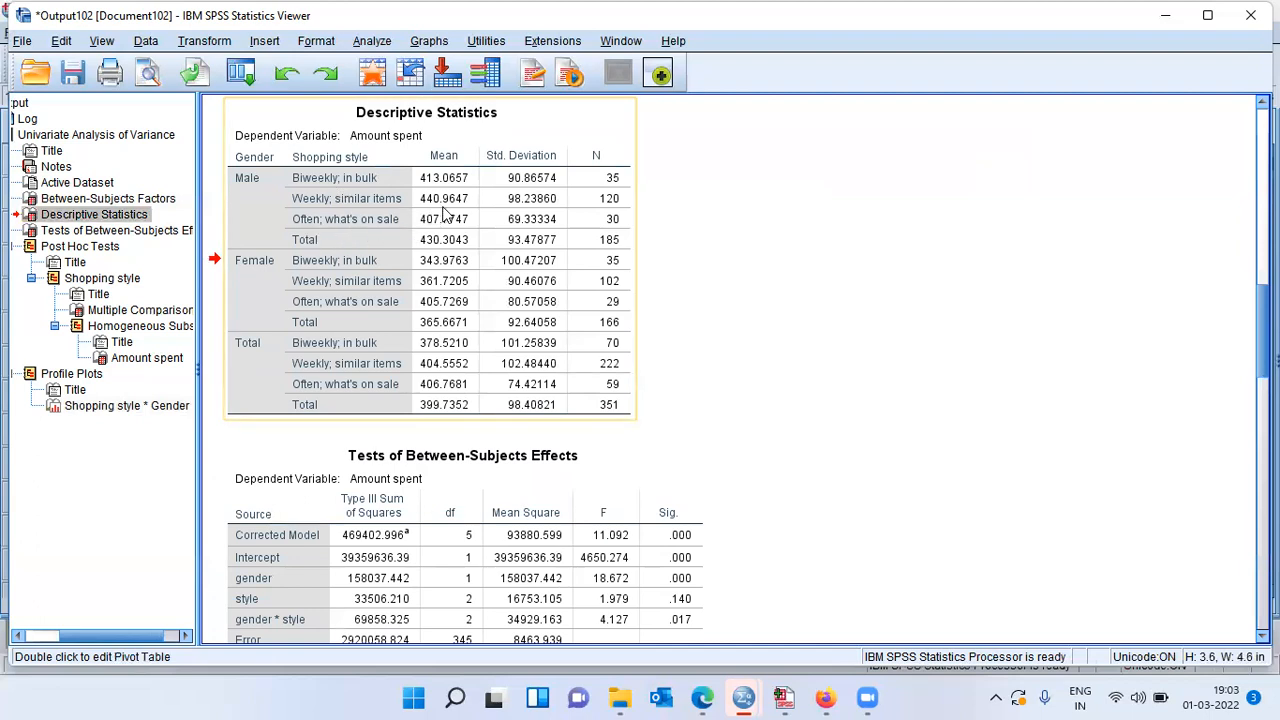
click(355, 217)
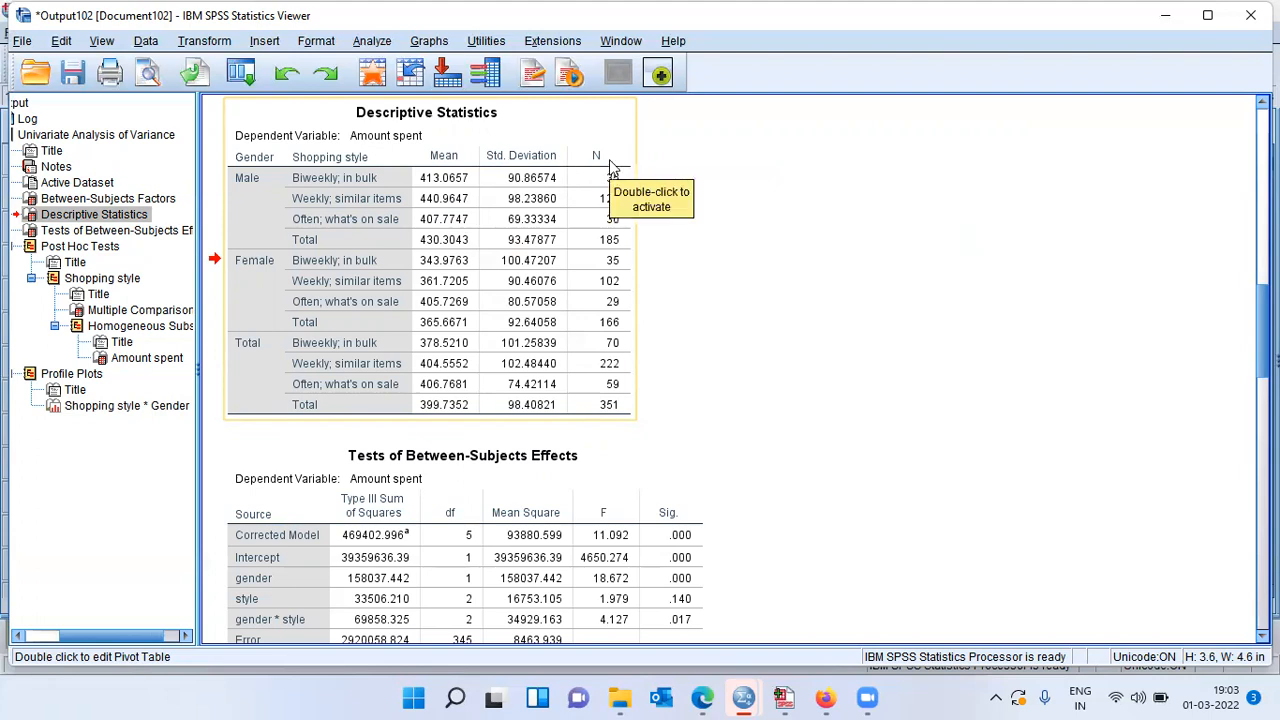
click(362, 289)
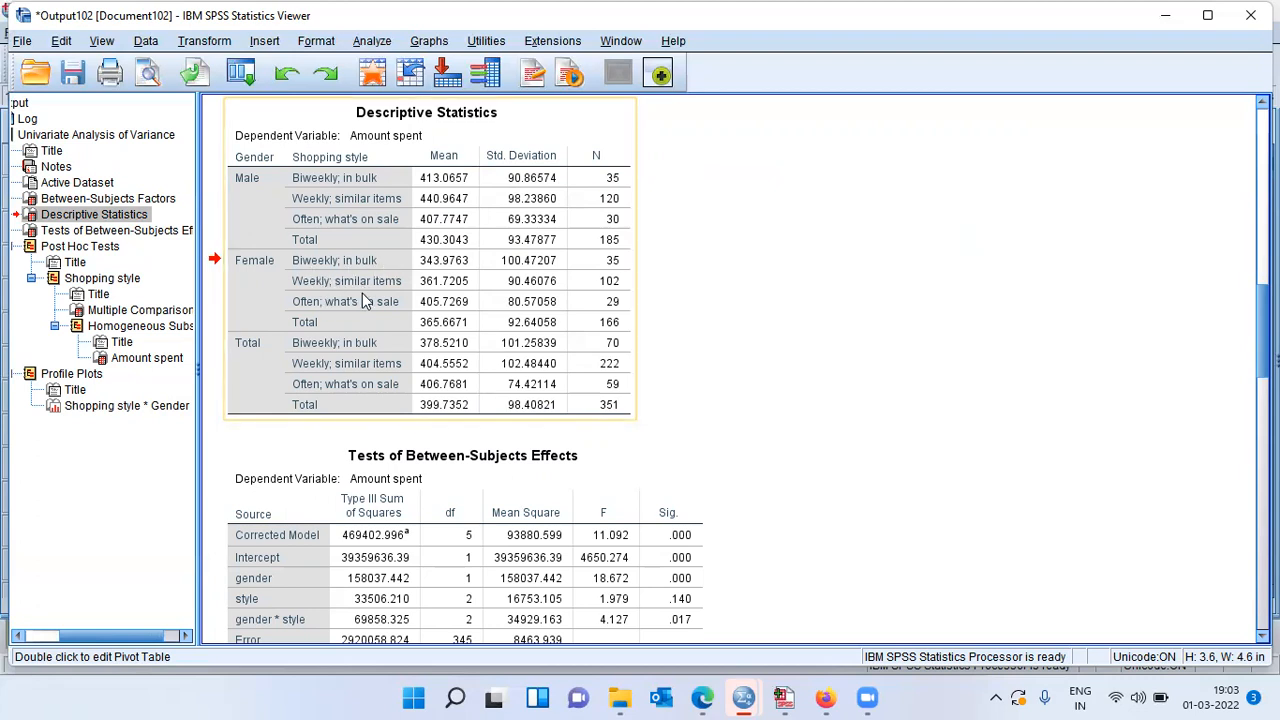
click(432, 318)
click(415, 395)
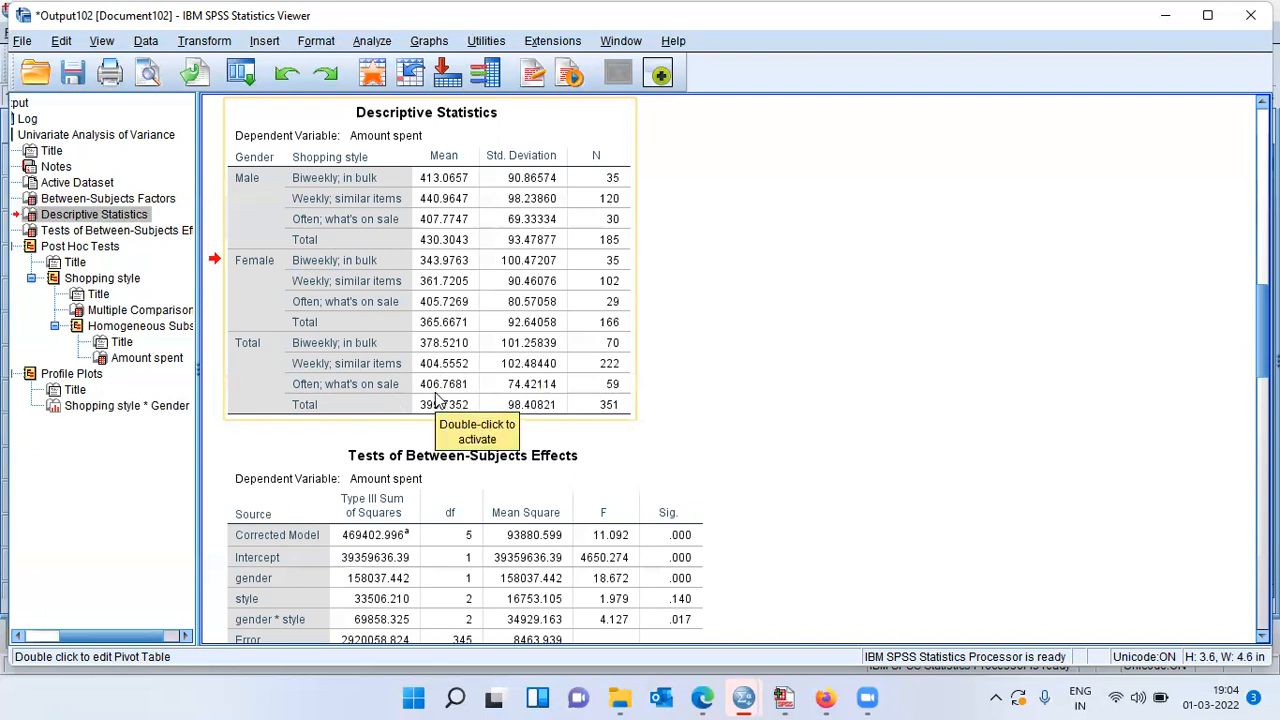
Examine the Tests of Between-Subjects Effects table, reading F and significance for the corrected model, gender, style and the gender * style interaction
click(437, 398)
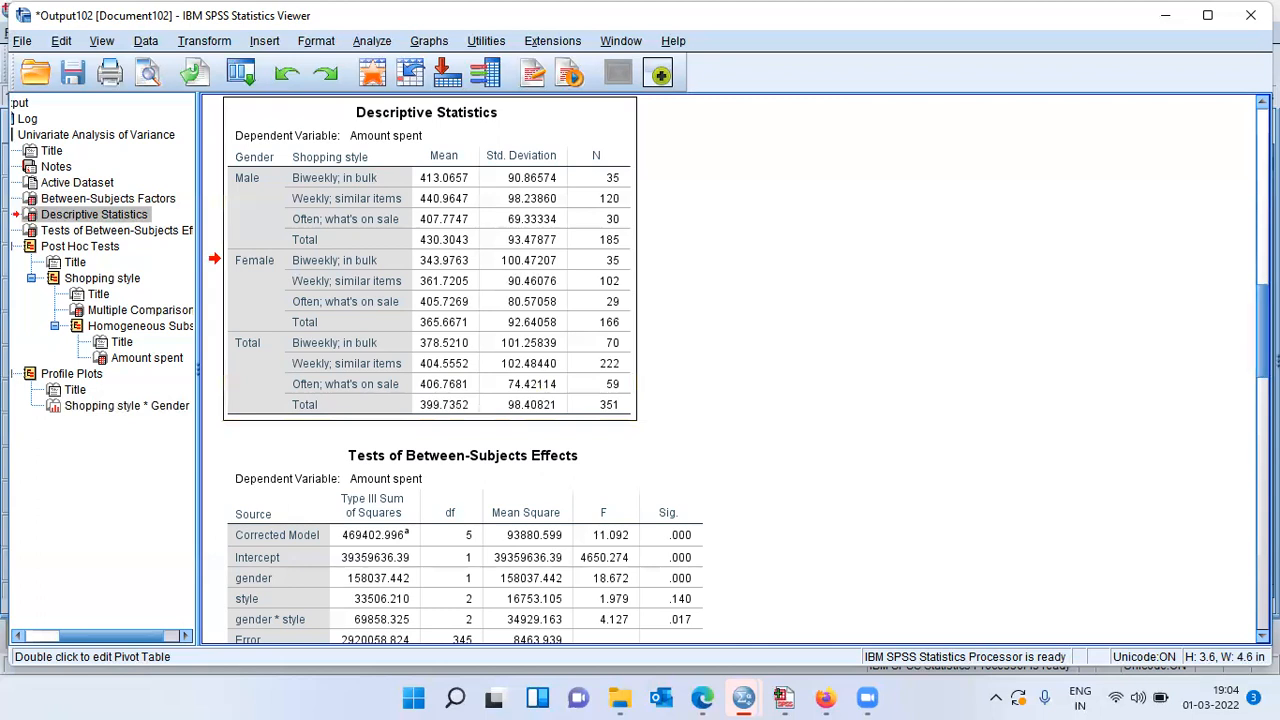
scroll(463, 368, down, 5)
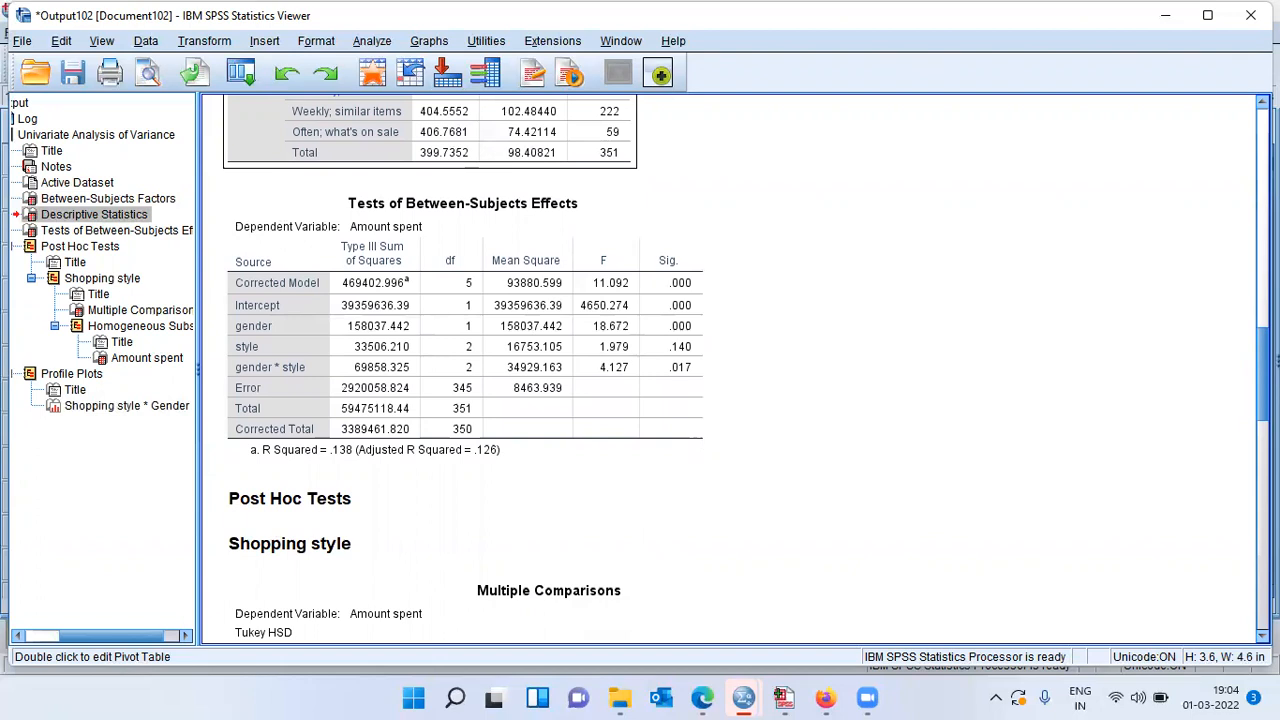
click(617, 290)
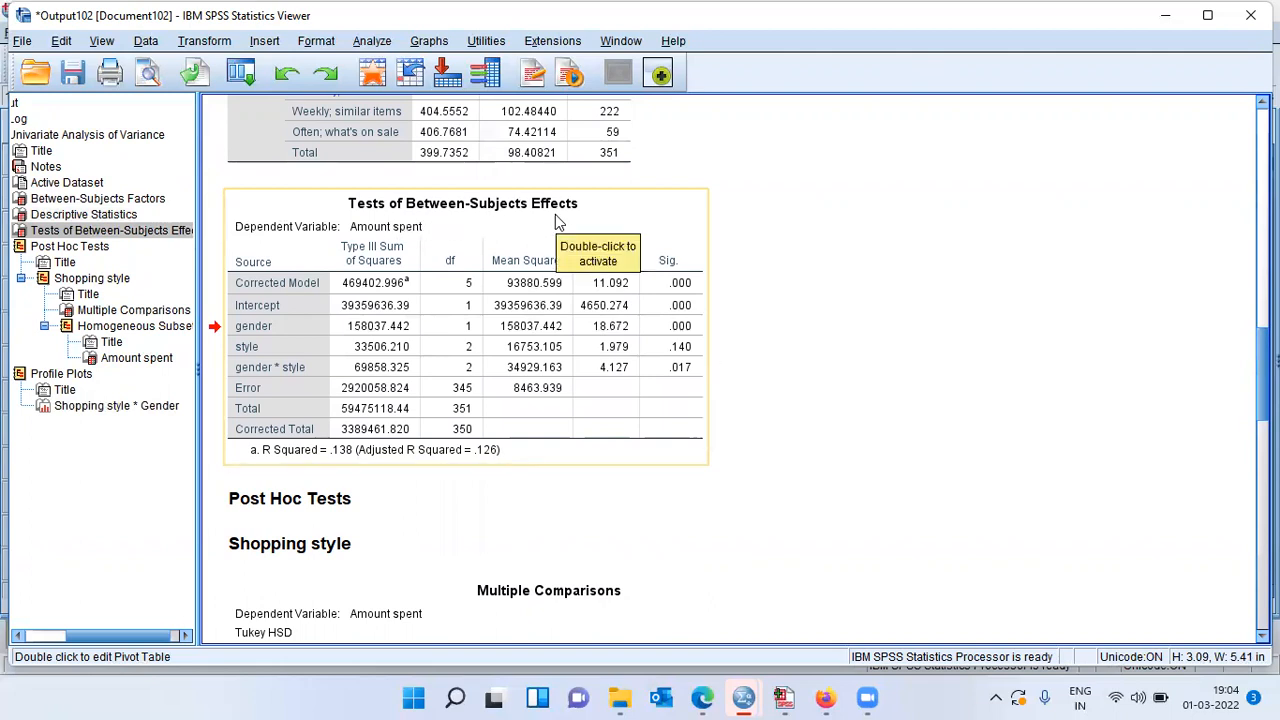
click(473, 238)
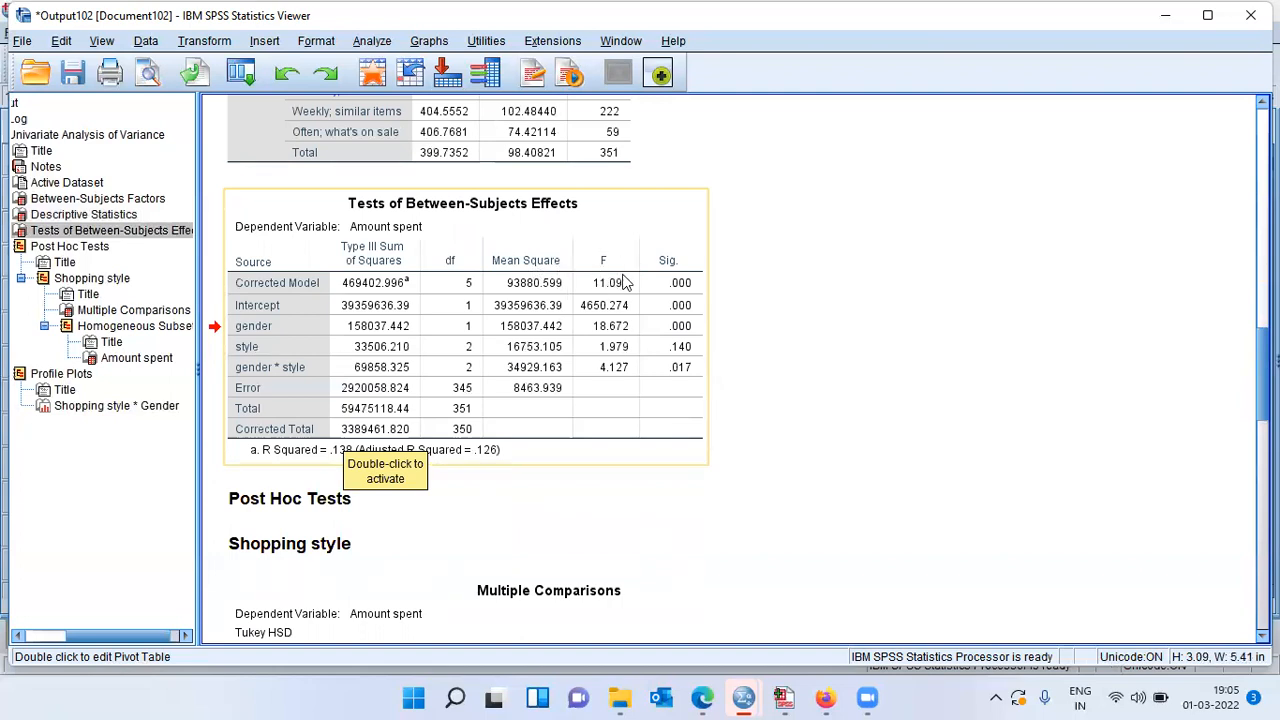
click(614, 290)
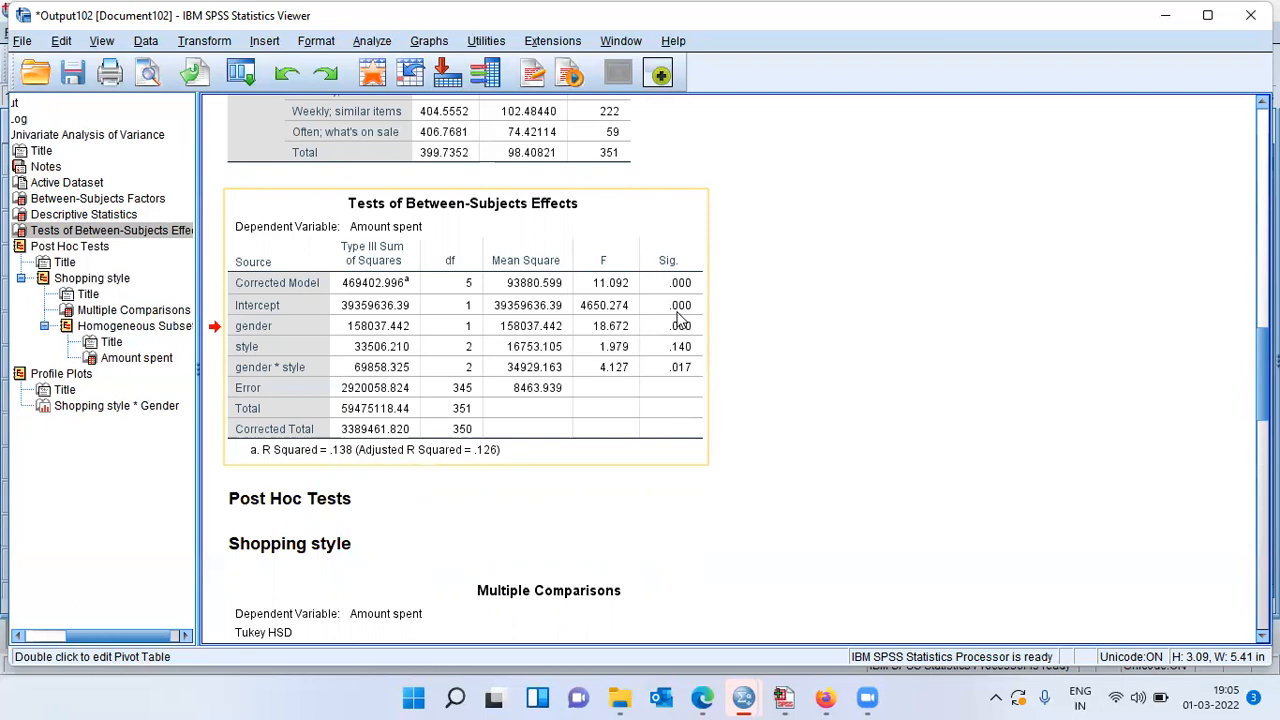
click(698, 316)
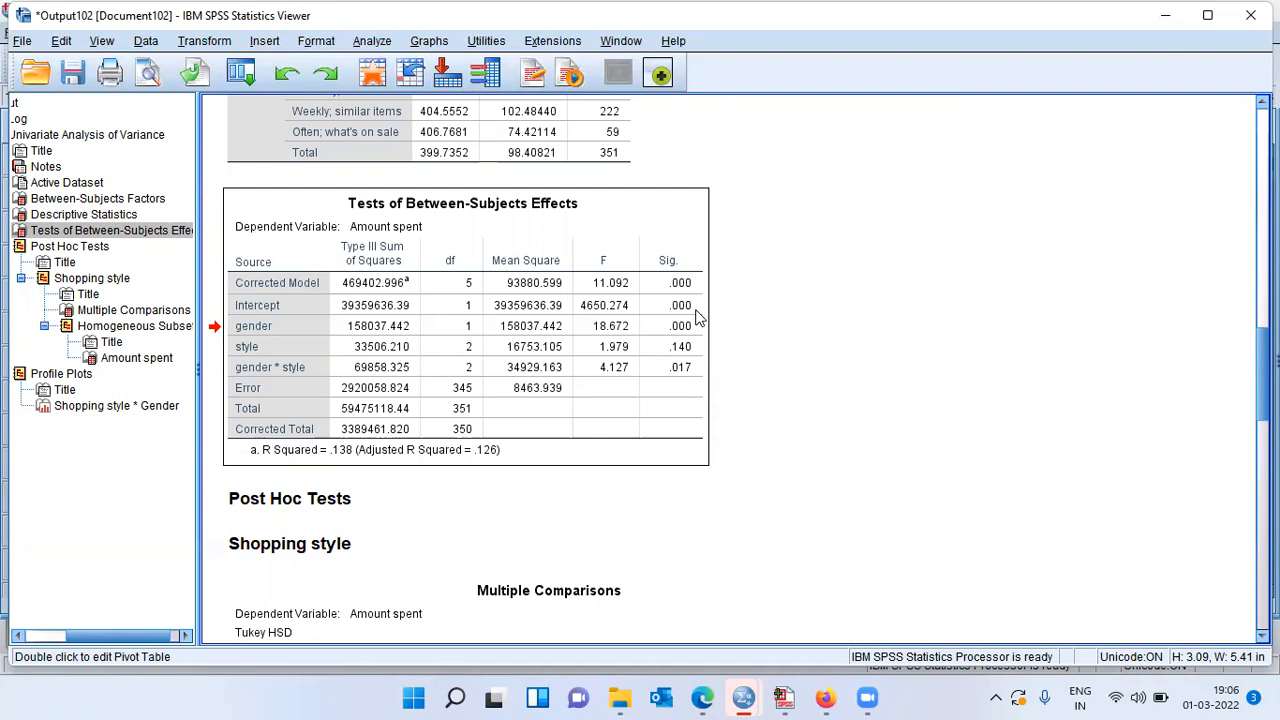
click(368, 354)
click(243, 362)
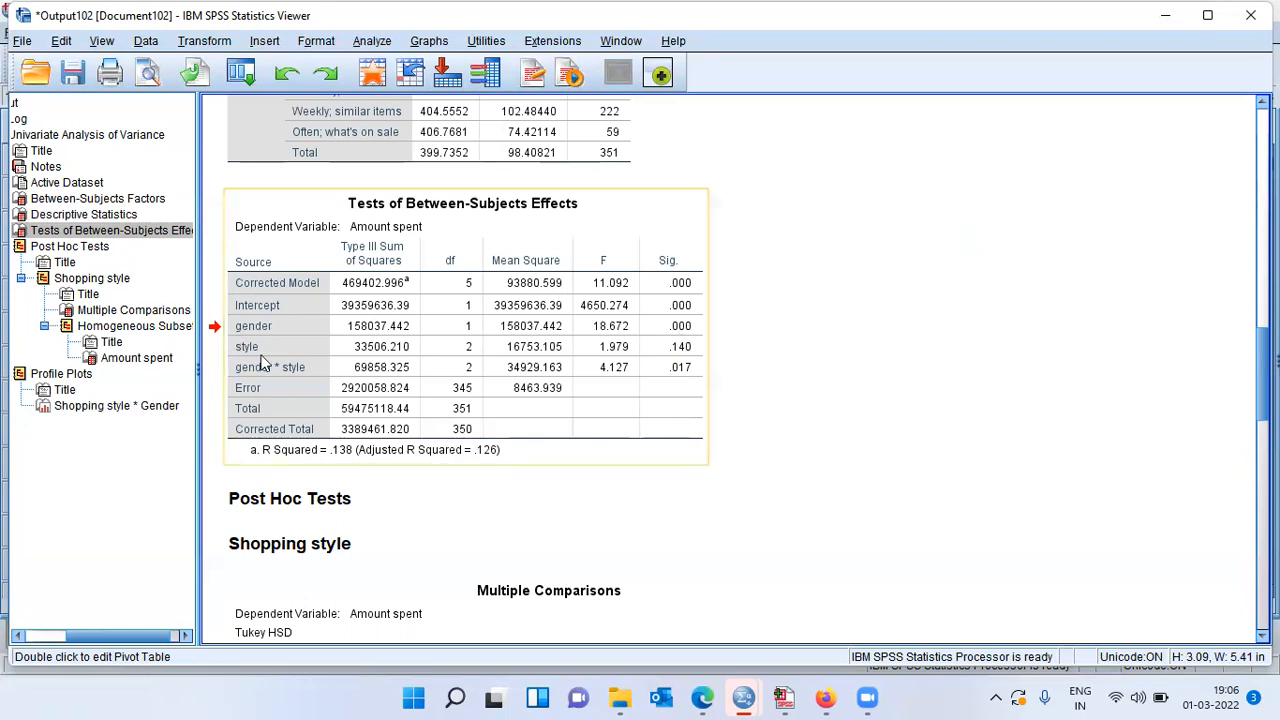
click(703, 361)
click(264, 373)
click(680, 376)
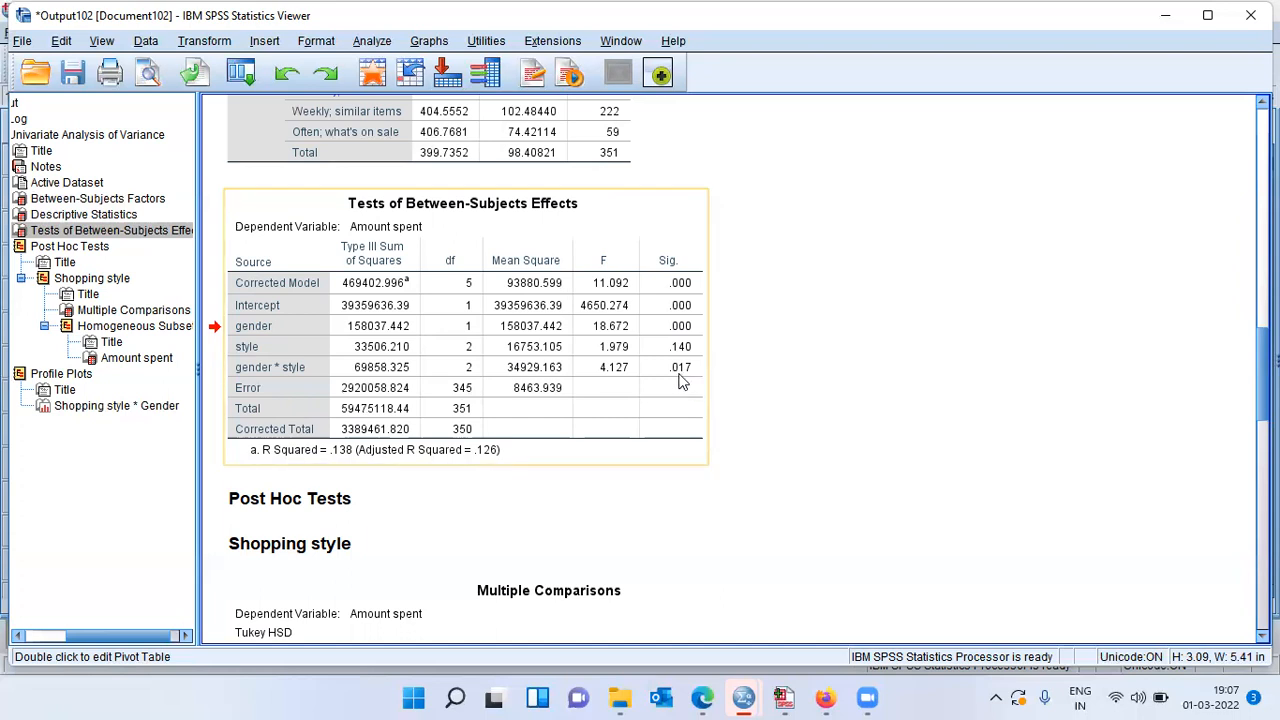
click(678, 381)
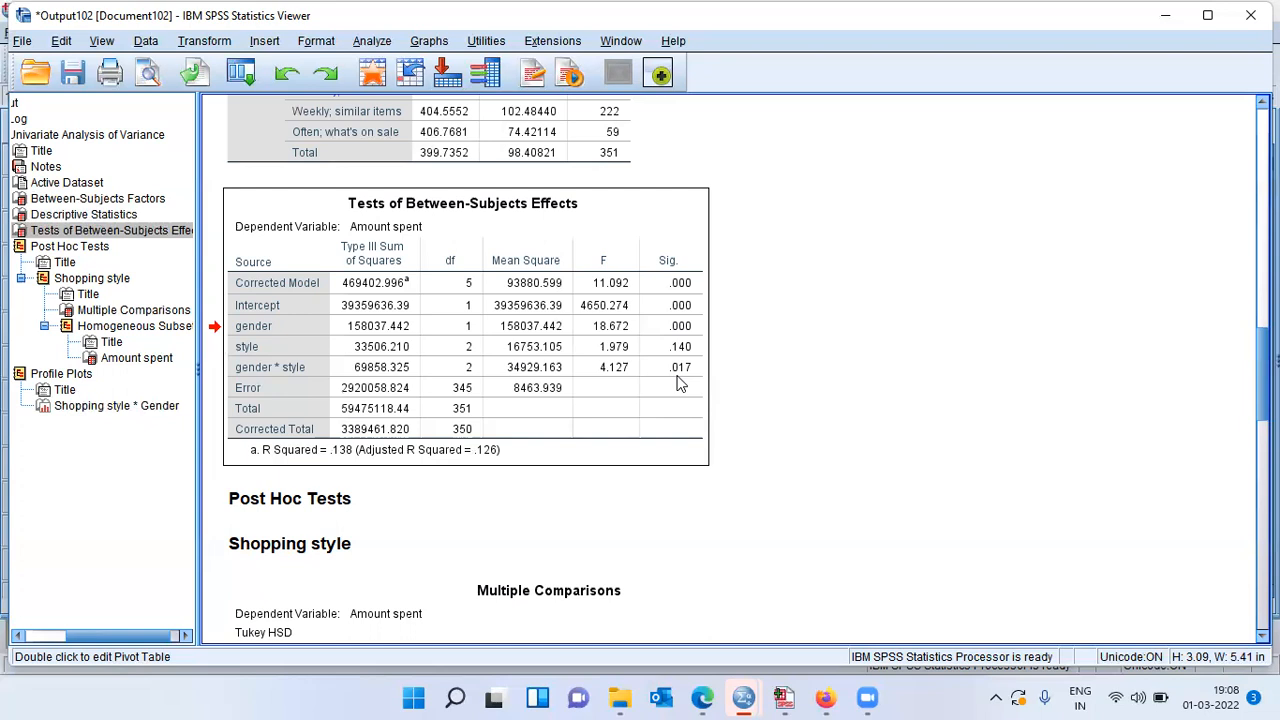
Examine the Tukey HSD Multiple Comparisons table, checking mean differences and significance between each pair of shopping styles
scroll(735, 368, down, 5)
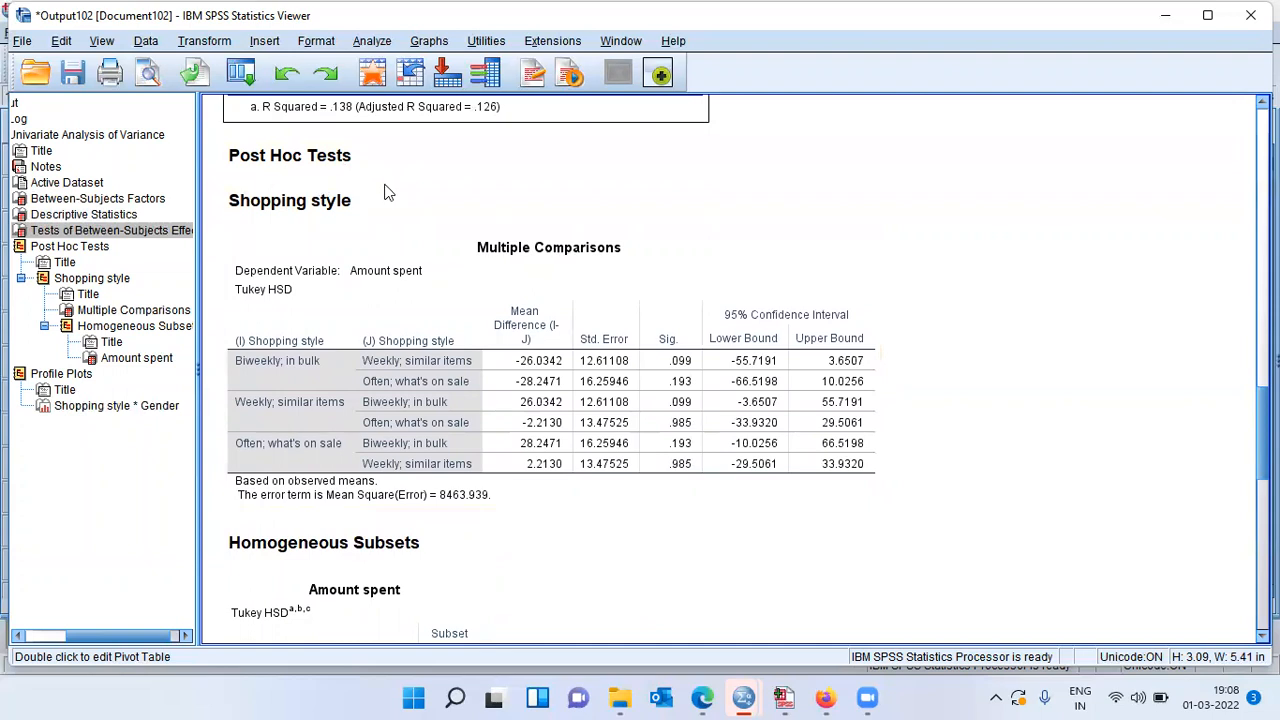
click(293, 385)
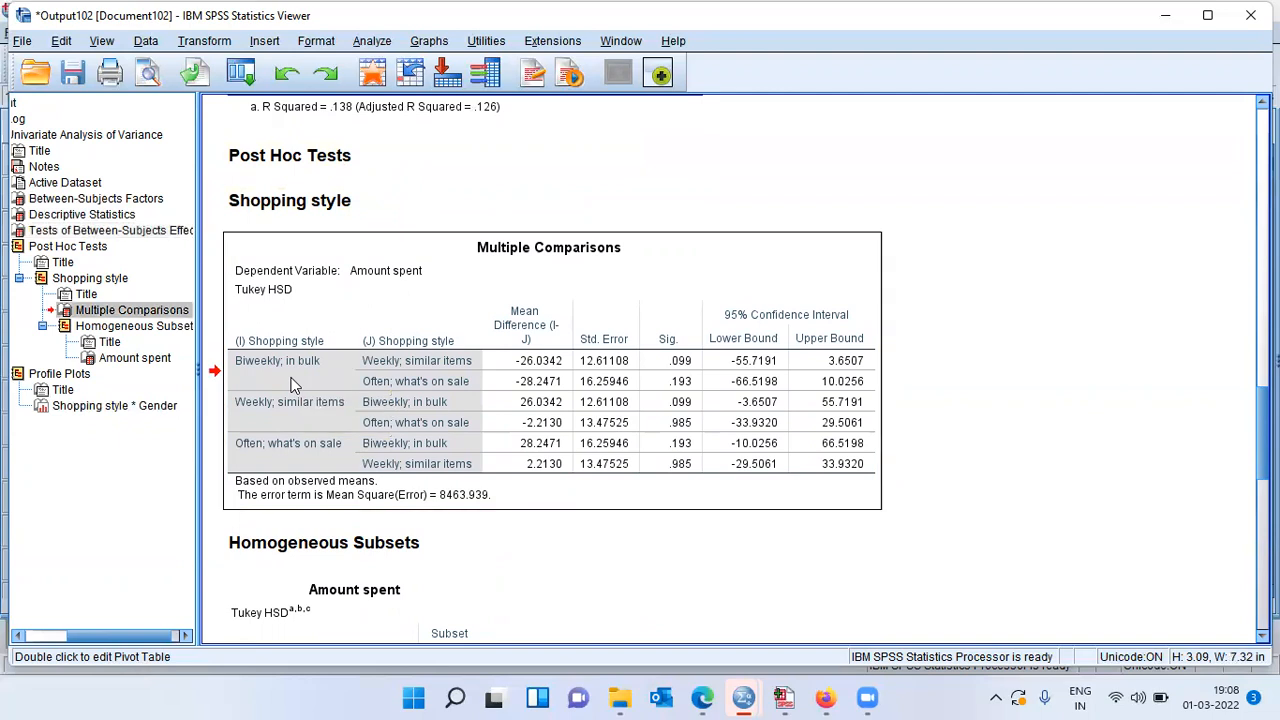
double_click(283, 375)
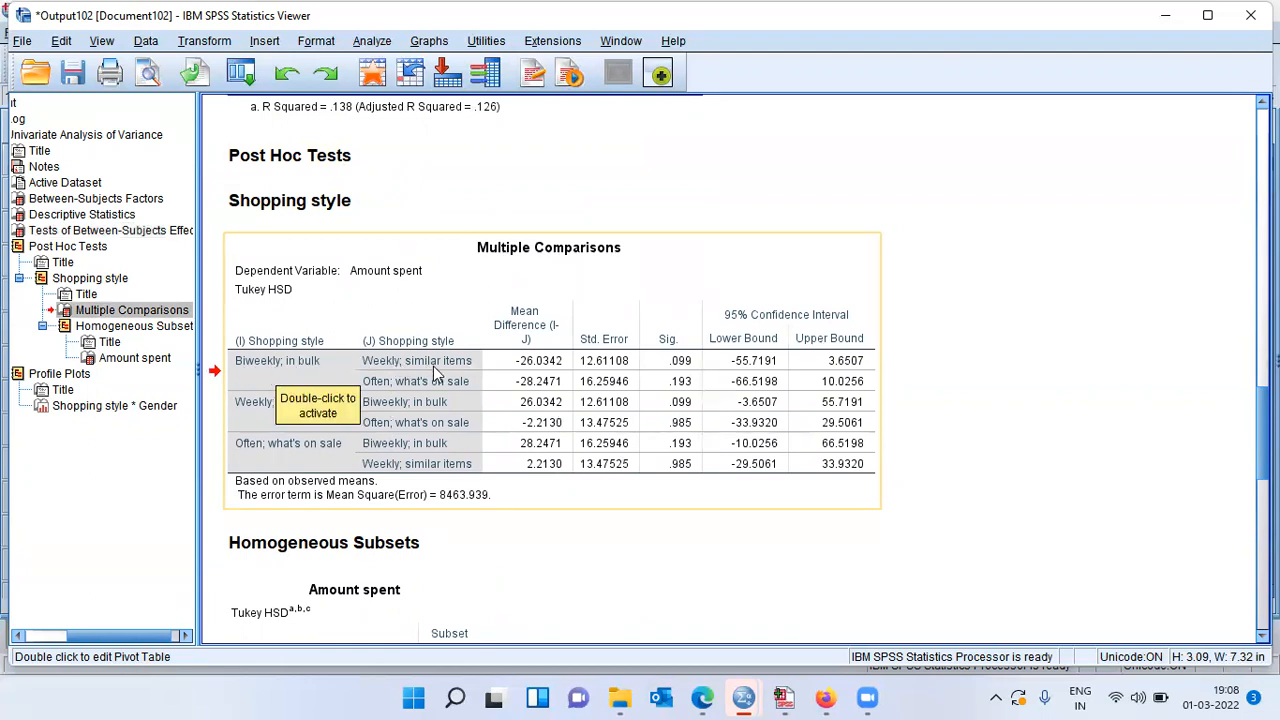
click(392, 368)
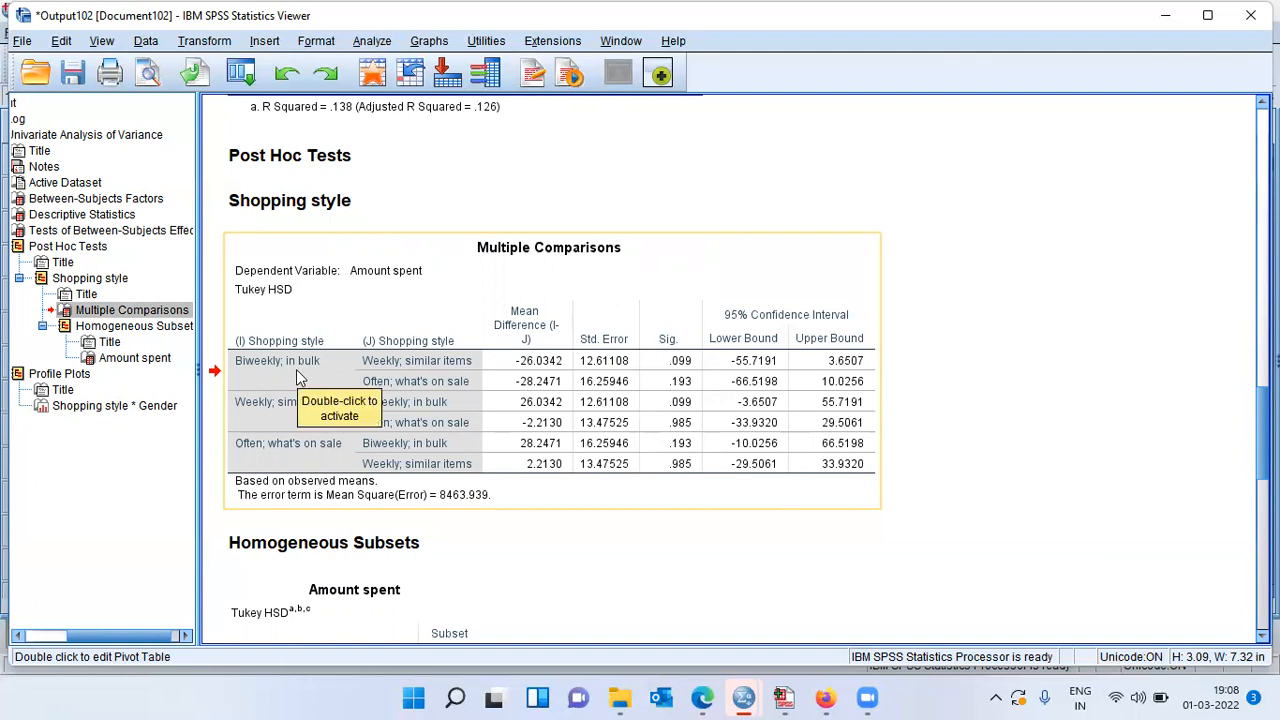
click(404, 371)
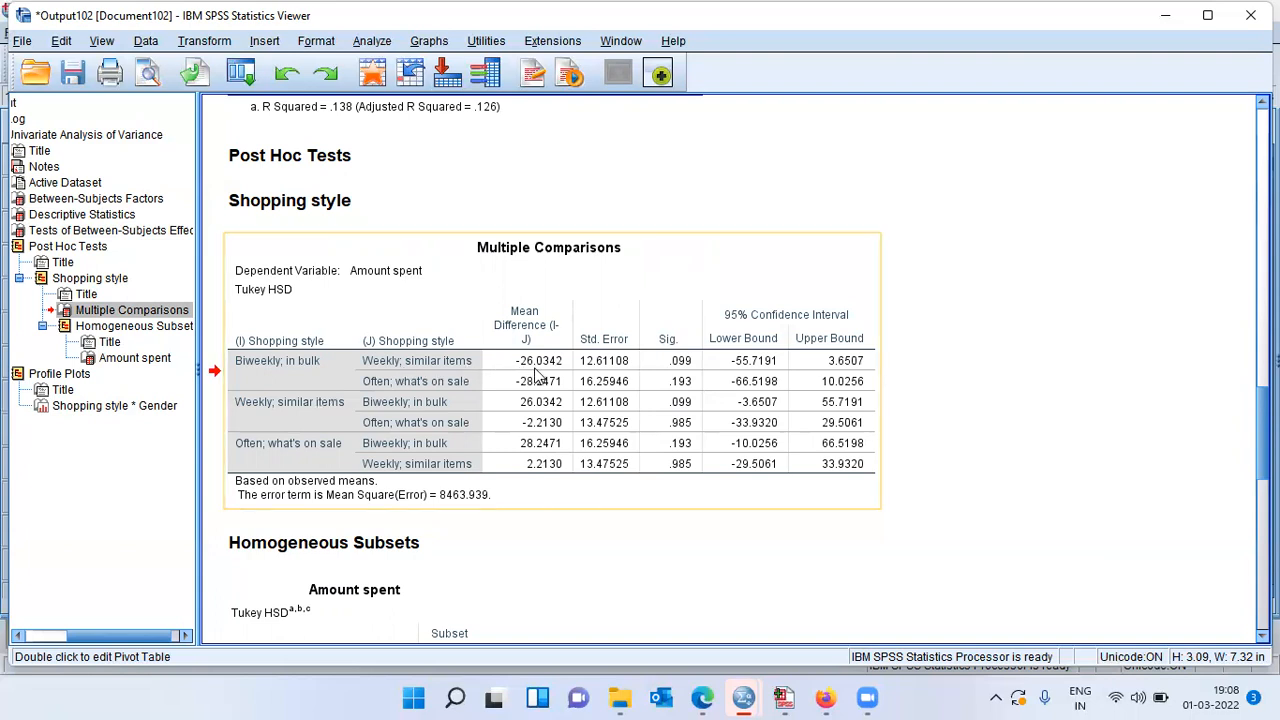
click(547, 372)
click(309, 372)
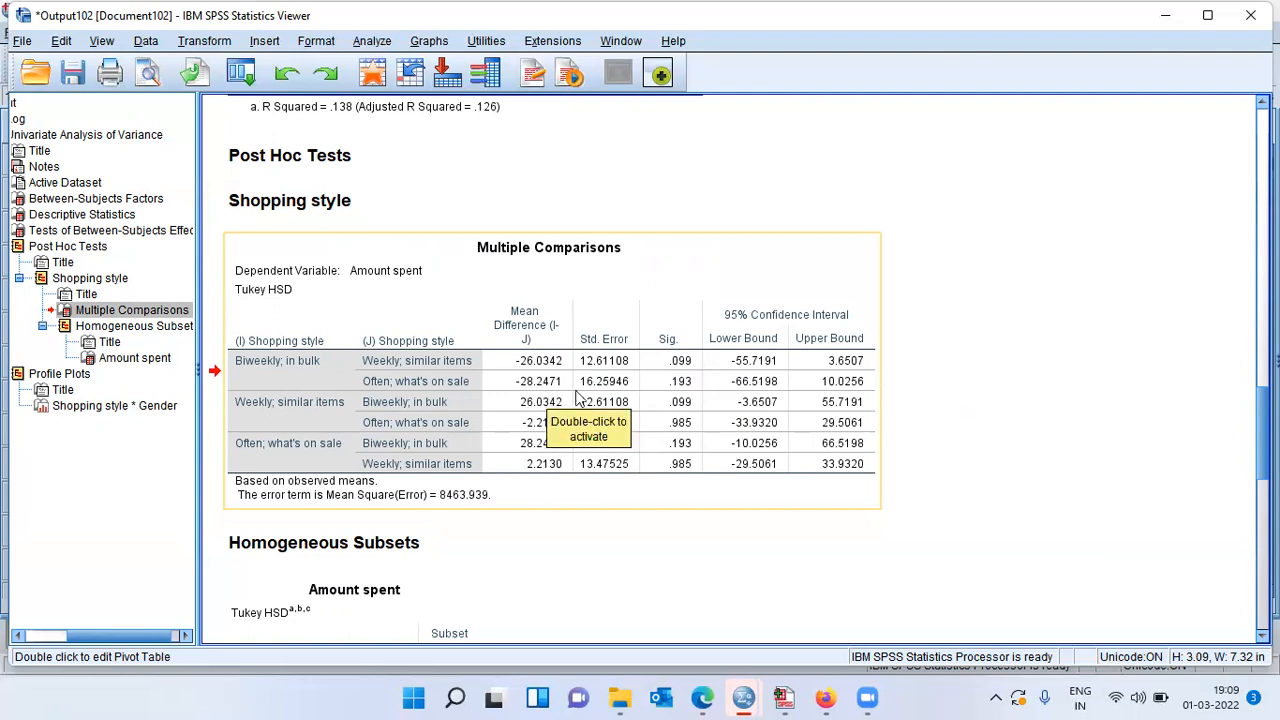
click(681, 387)
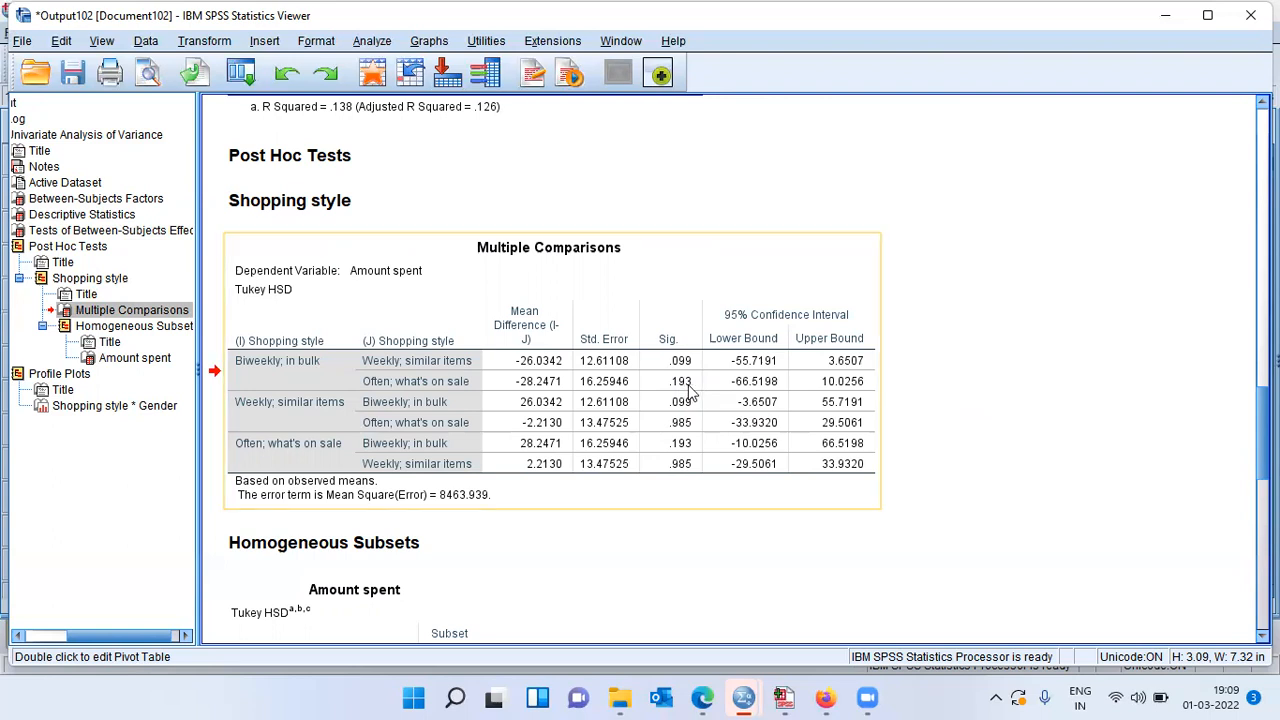
click(695, 393)
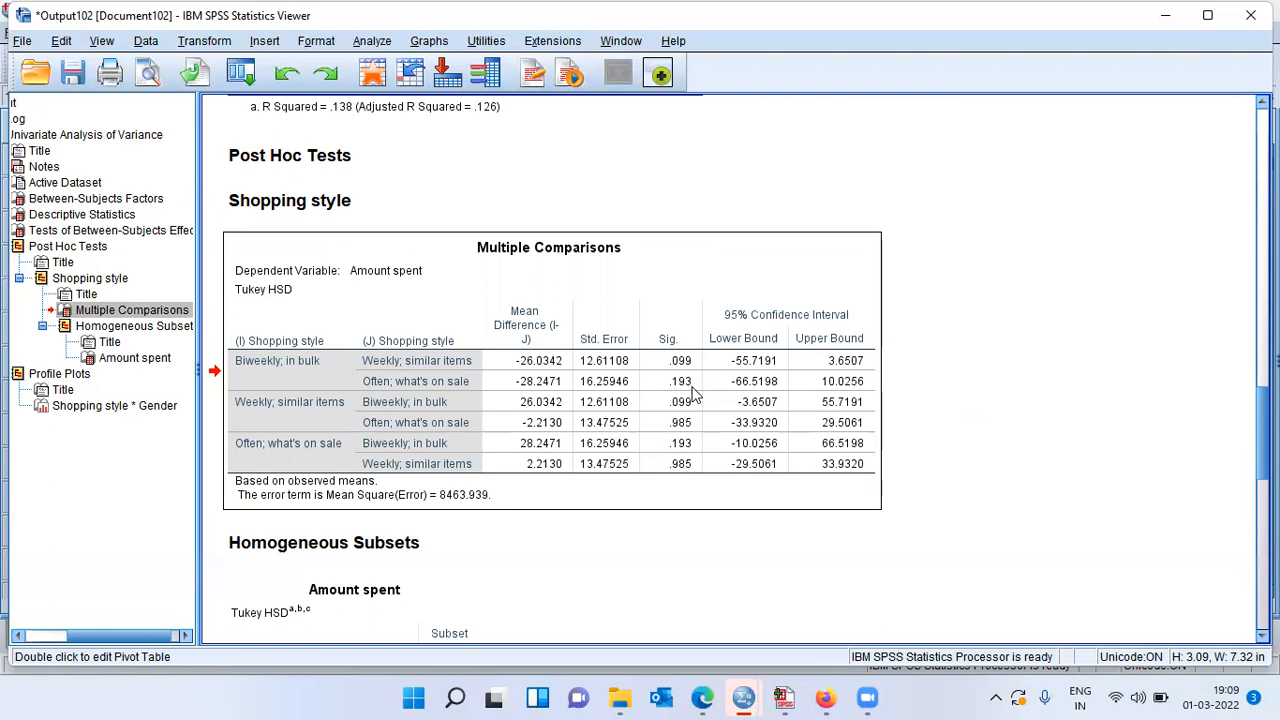
click(725, 394)
Review the Homogeneous Subsets table for amount spent by shopping style and return to the profile plot
drag(1262, 433, 1262, 463)
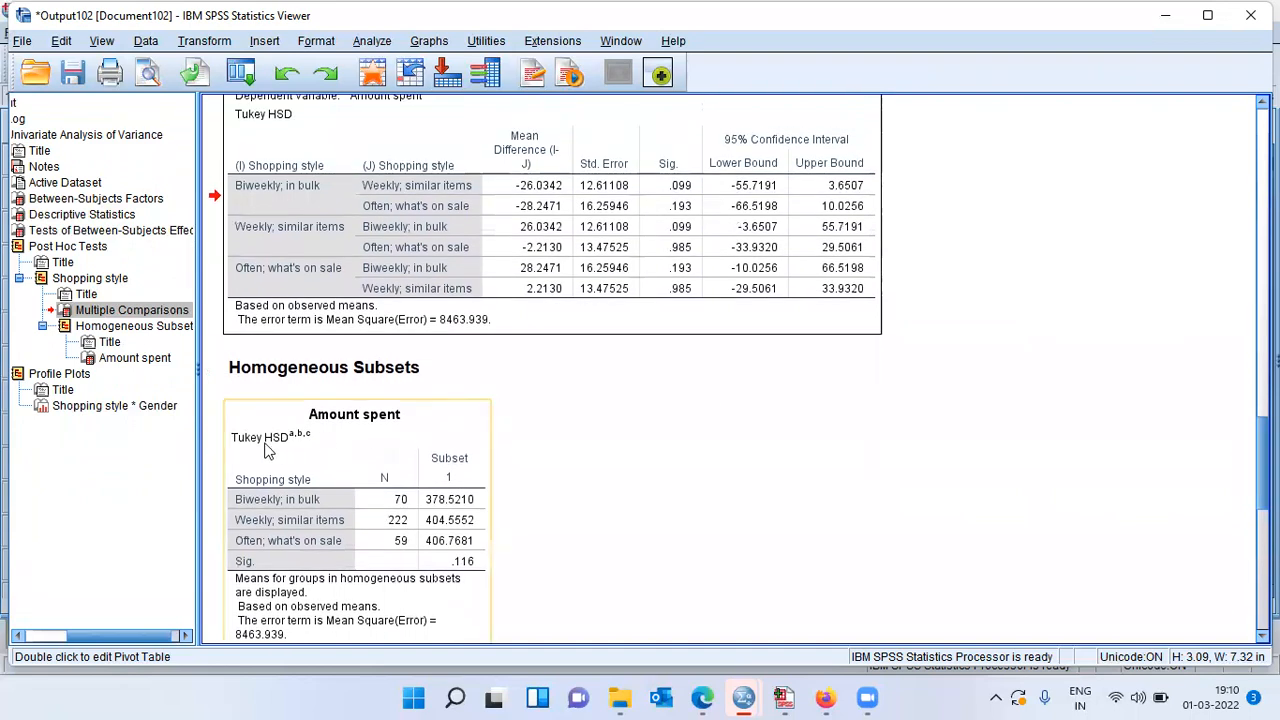
click(481, 466)
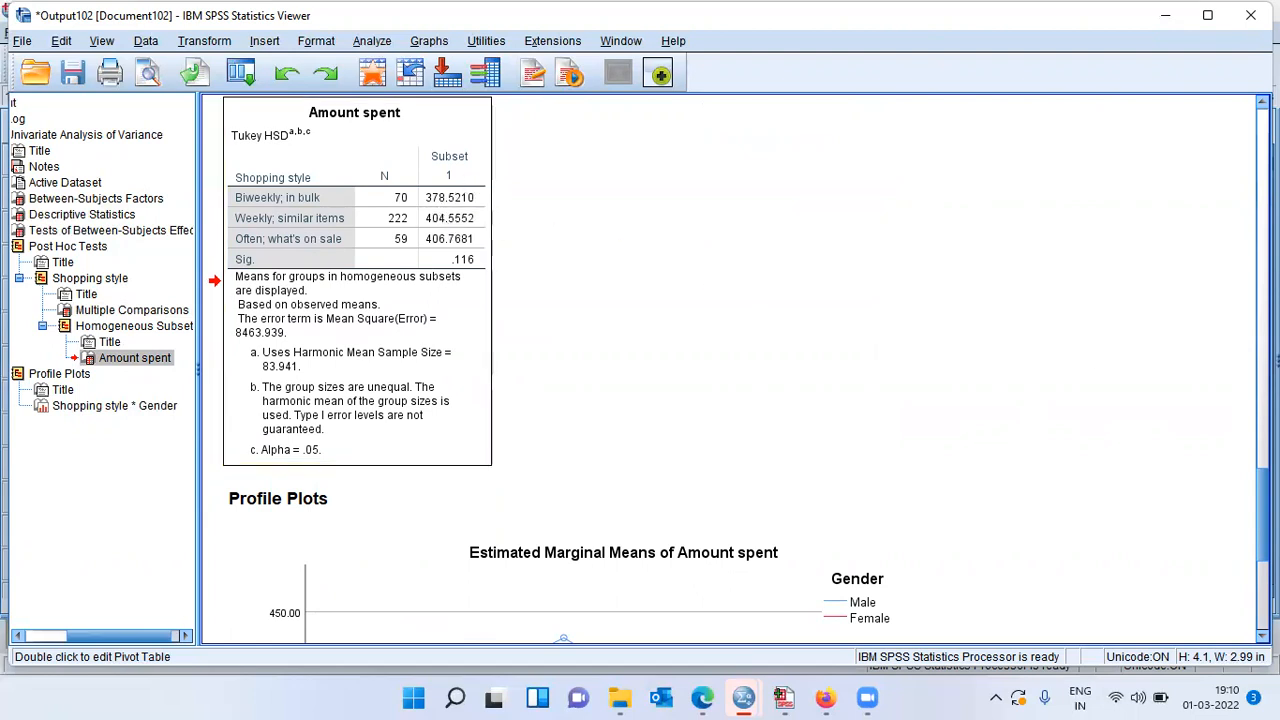
scroll(739, 369, down, 8)
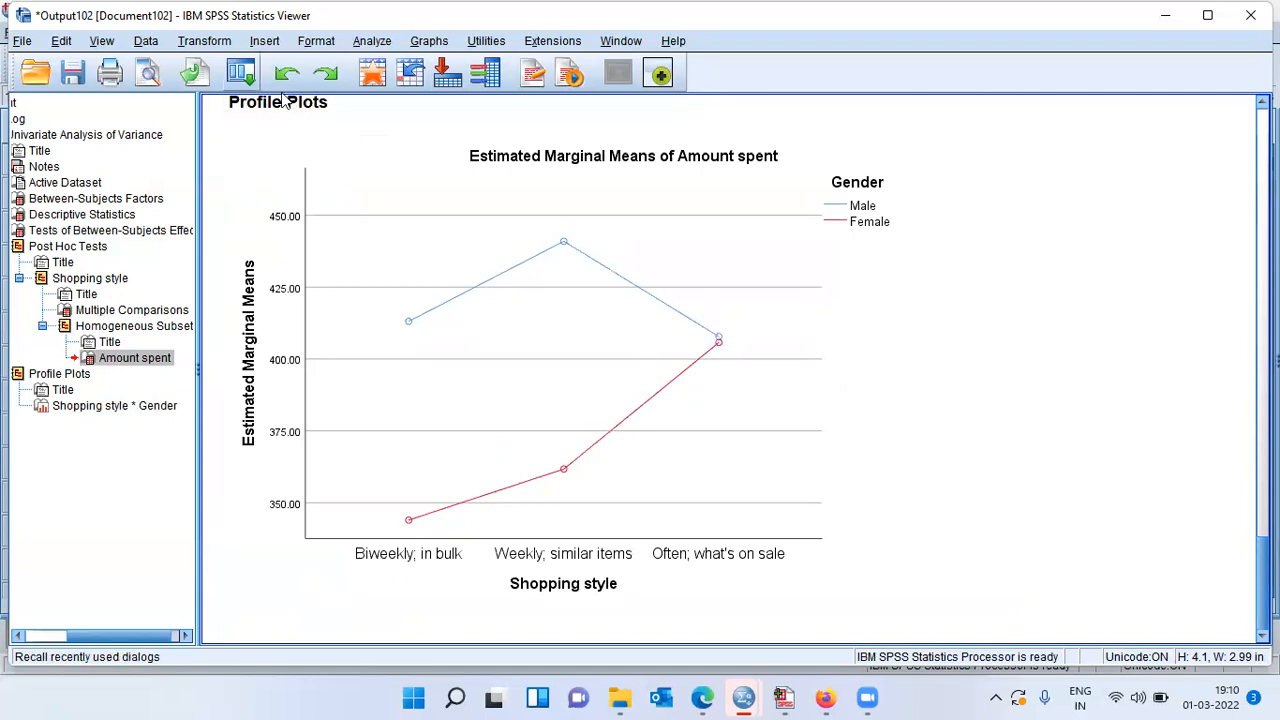
Rerun the univariate analysis with the style*gender profile plot set to Bar Chart, and select the resulting chart in the output
click(240, 73)
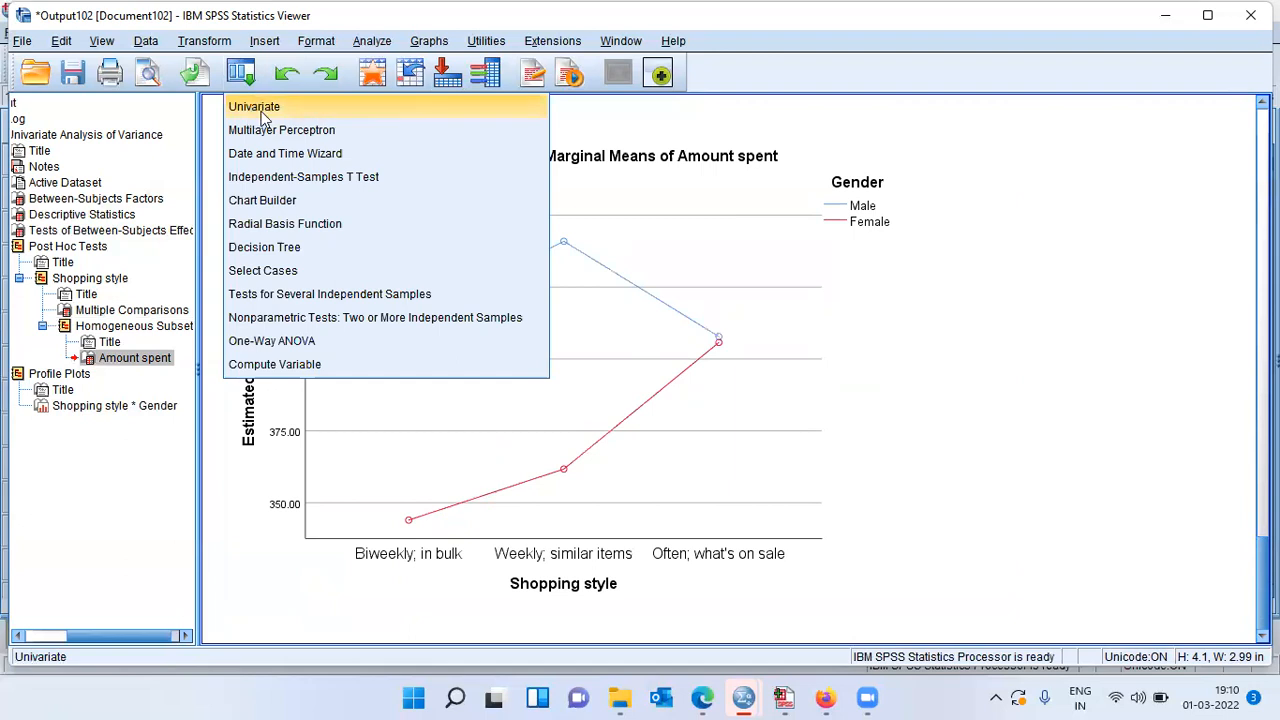
click(264, 110)
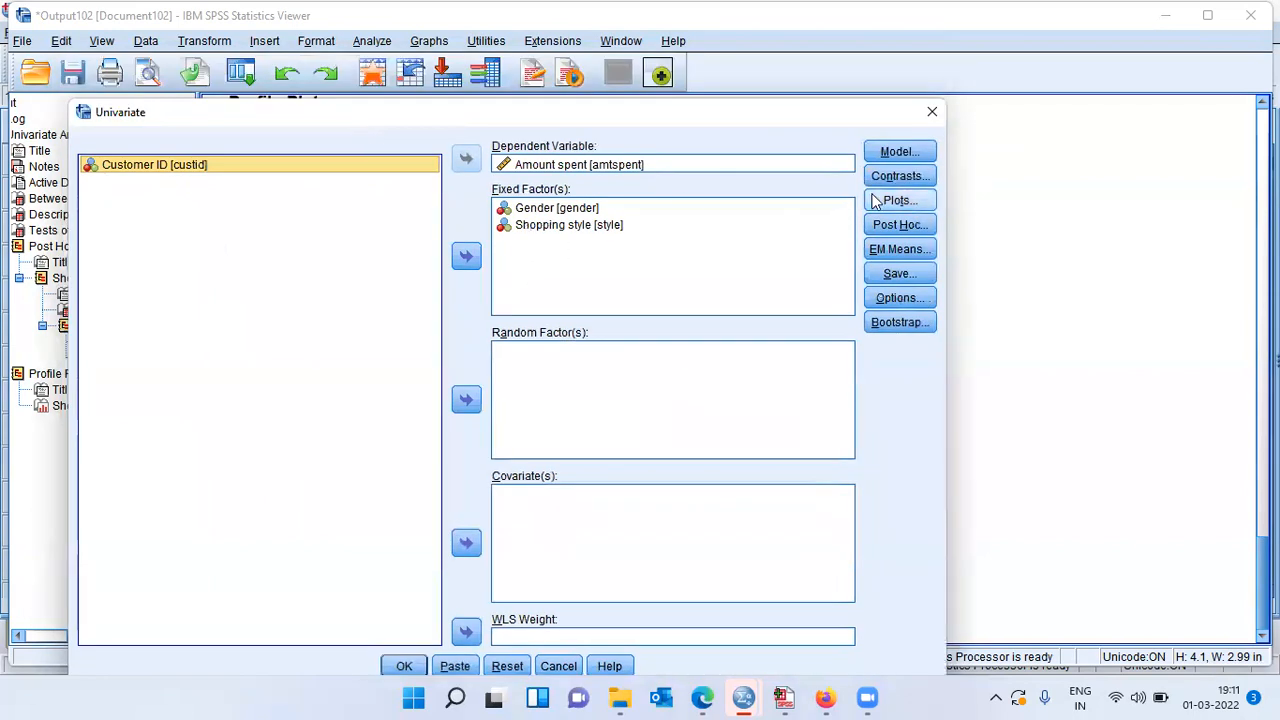
click(913, 201)
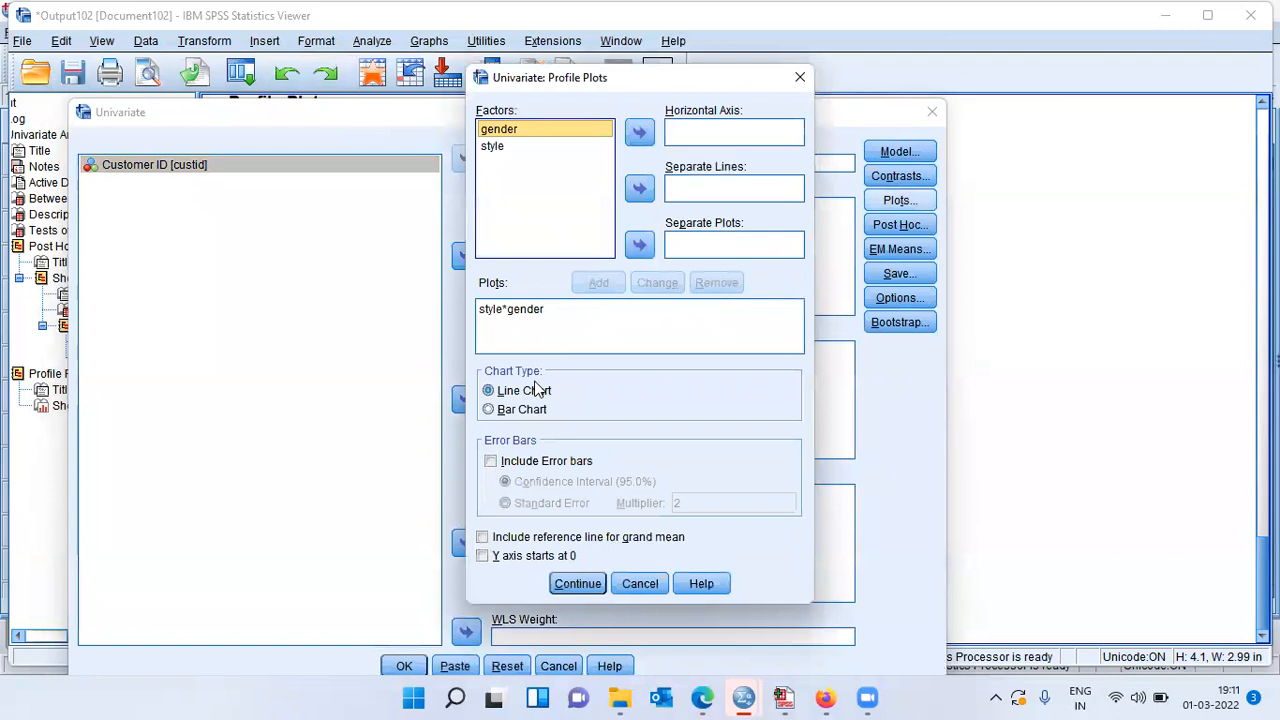
click(496, 410)
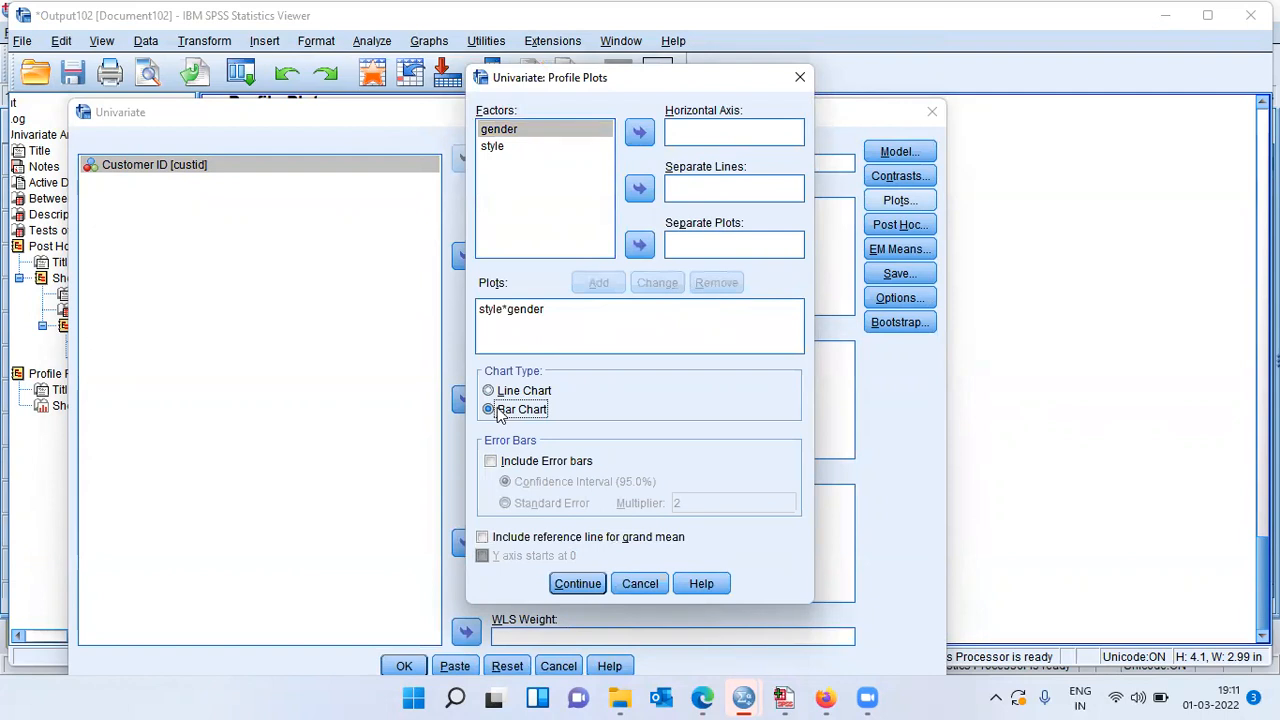
click(578, 583)
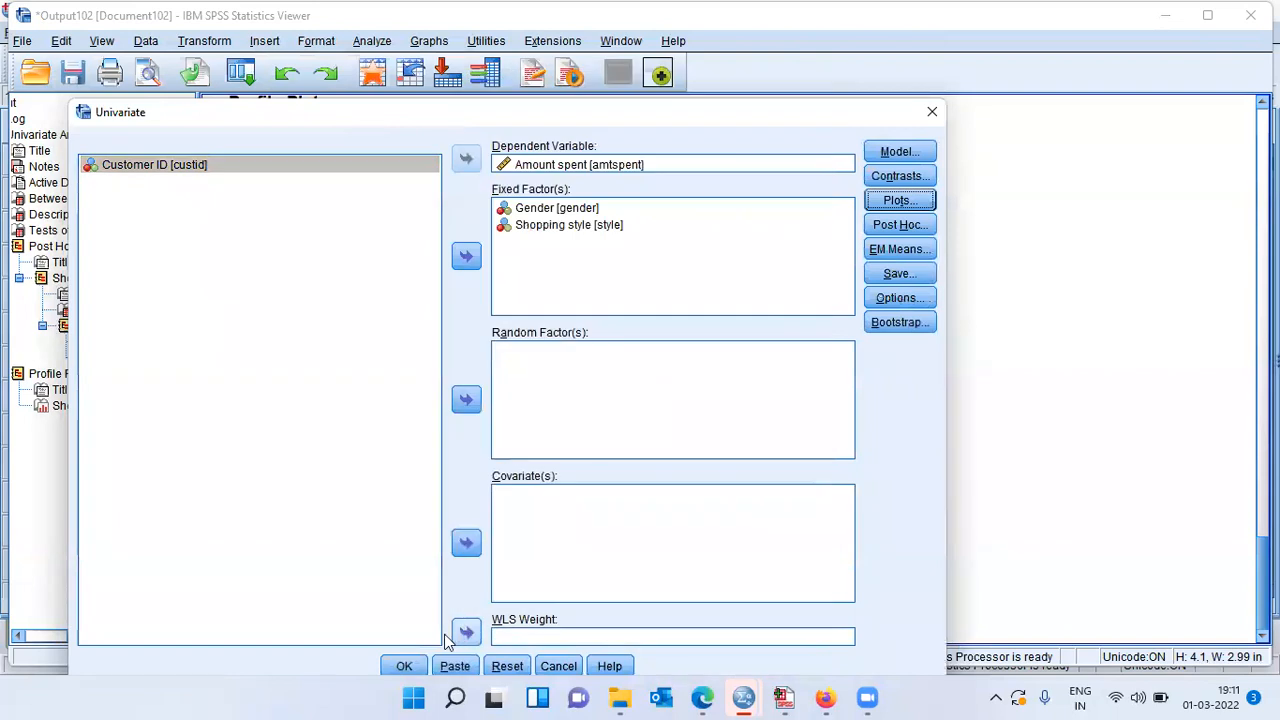
click(402, 665)
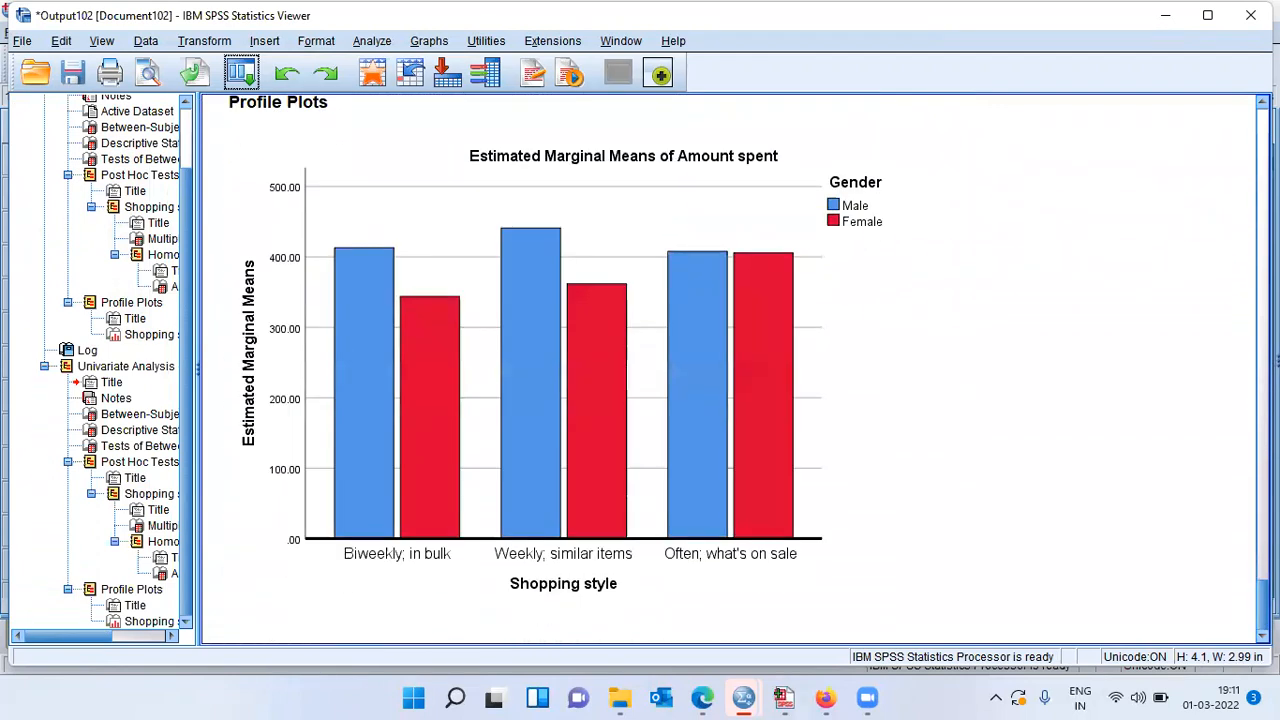
click(768, 517)
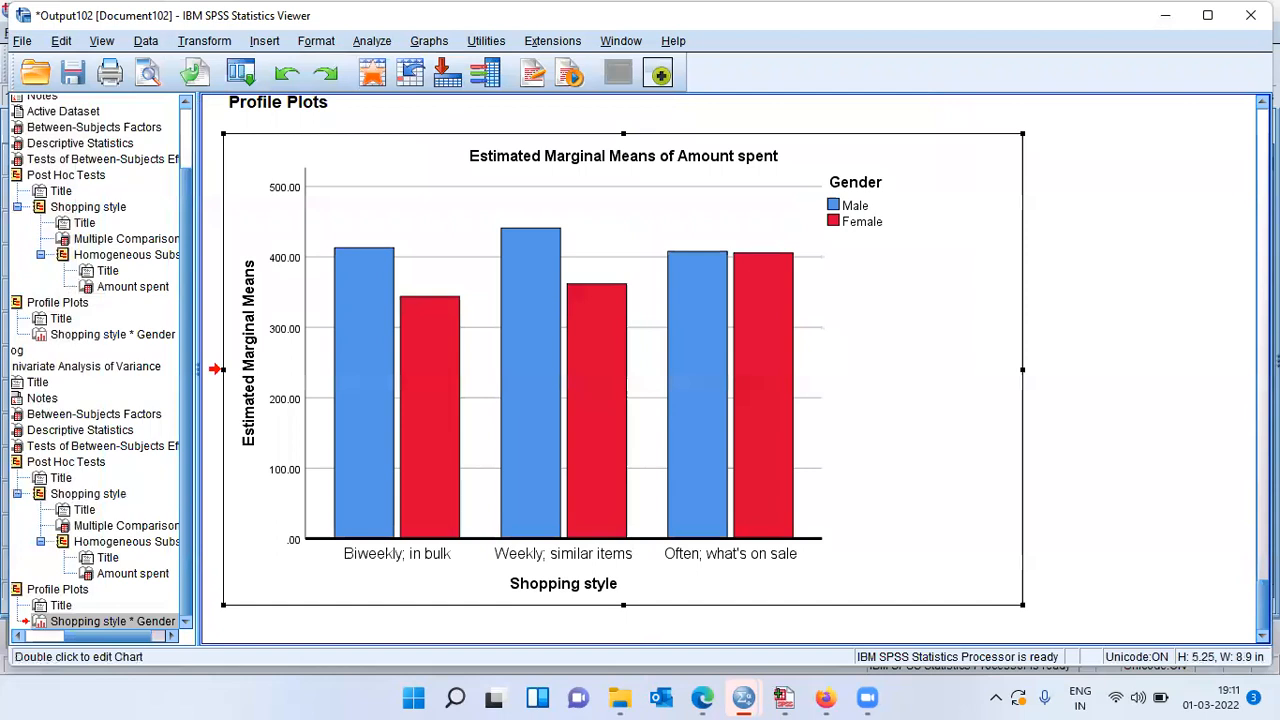